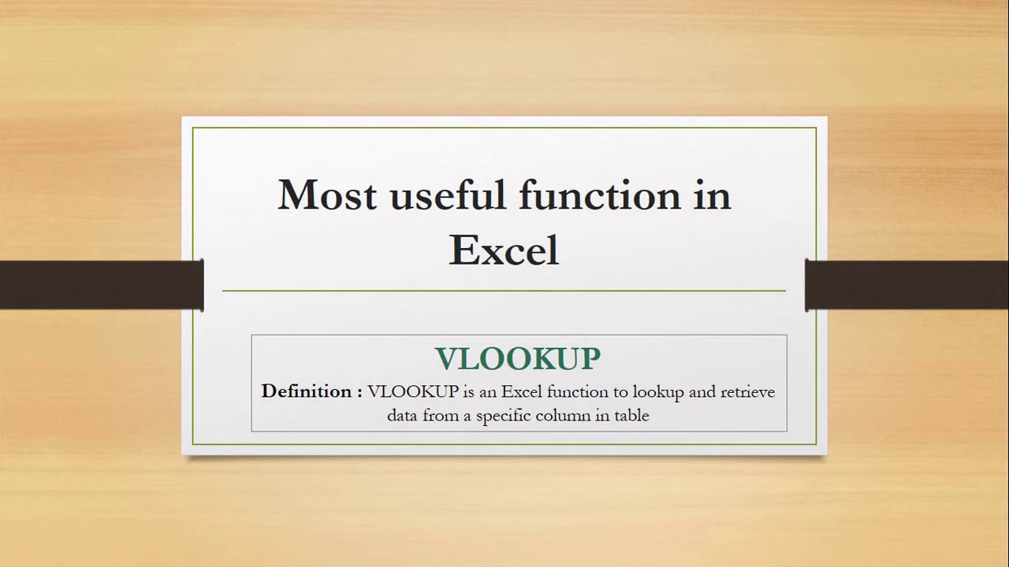
Step: Leave the PowerPoint slide show for the Samle Sales Data workbook in Excel
key(alt+Tab)
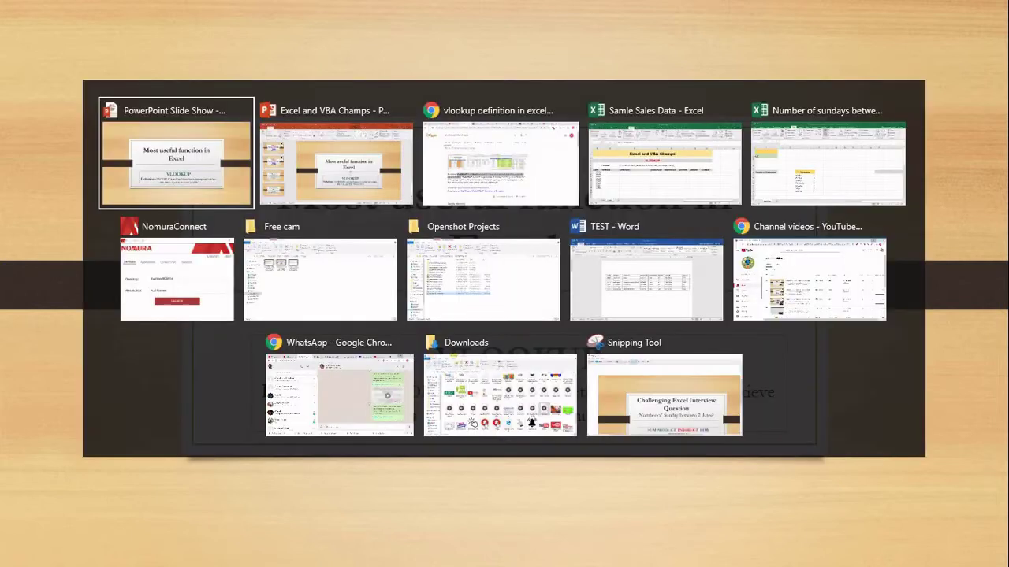
key(Tab)
key(Tab)
key(Tab)
click(149, 287)
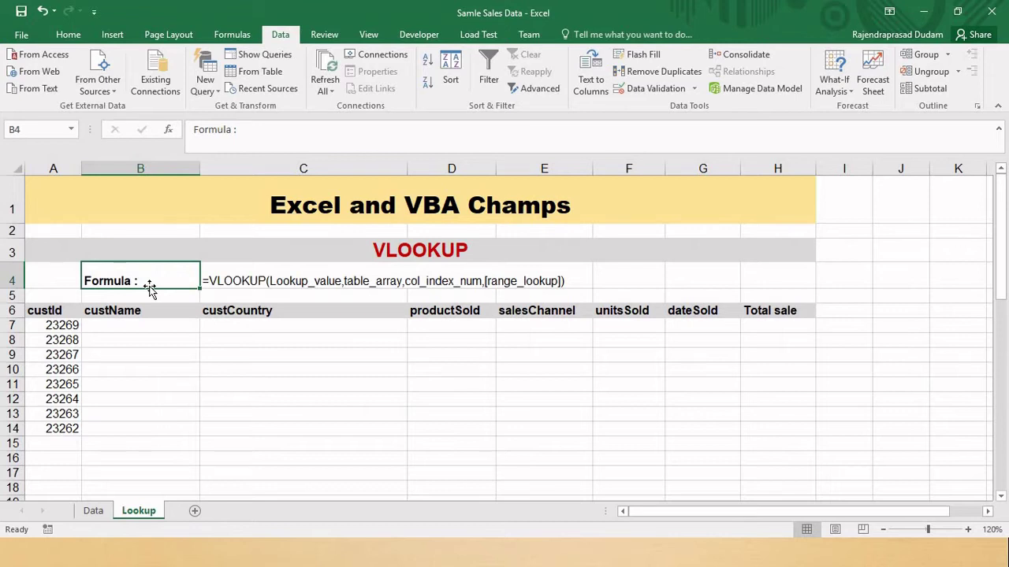
click(91, 513)
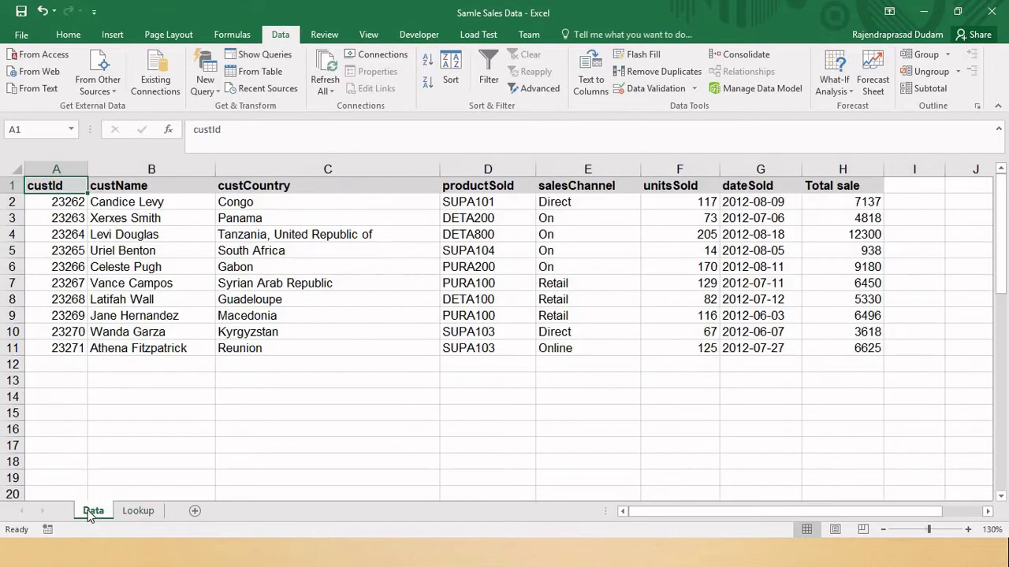
click(135, 513)
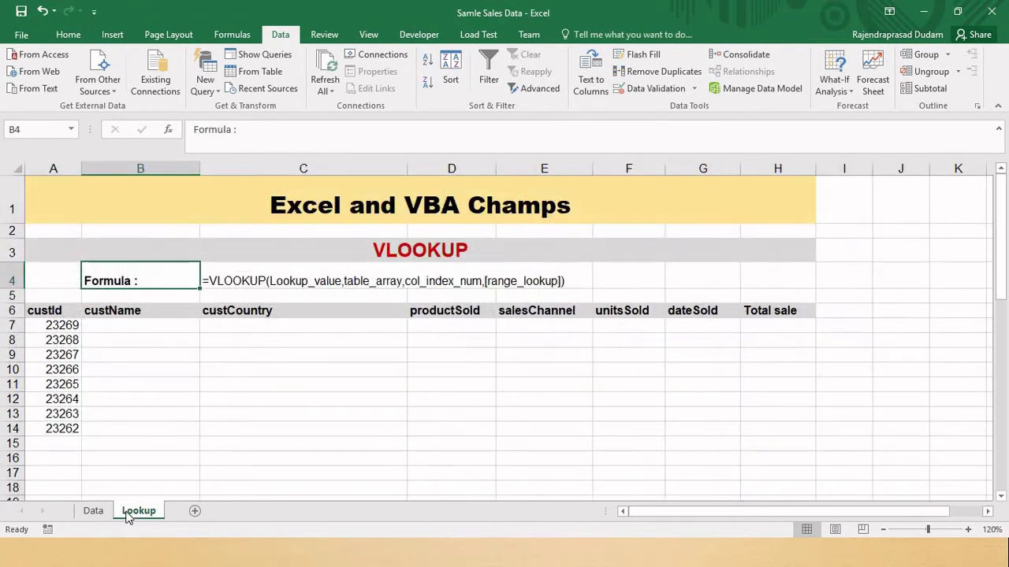
click(134, 351)
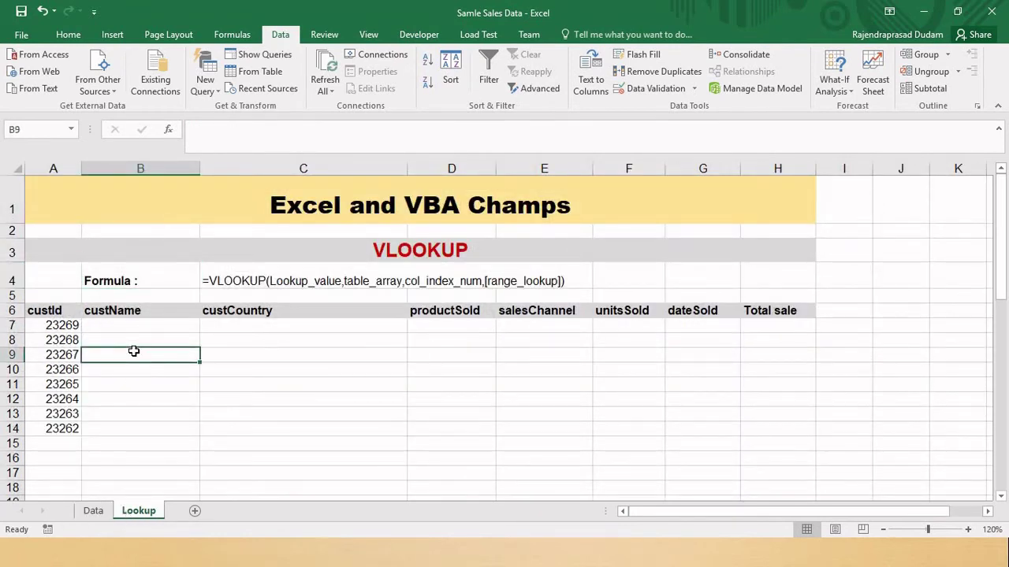
click(243, 194)
click(183, 281)
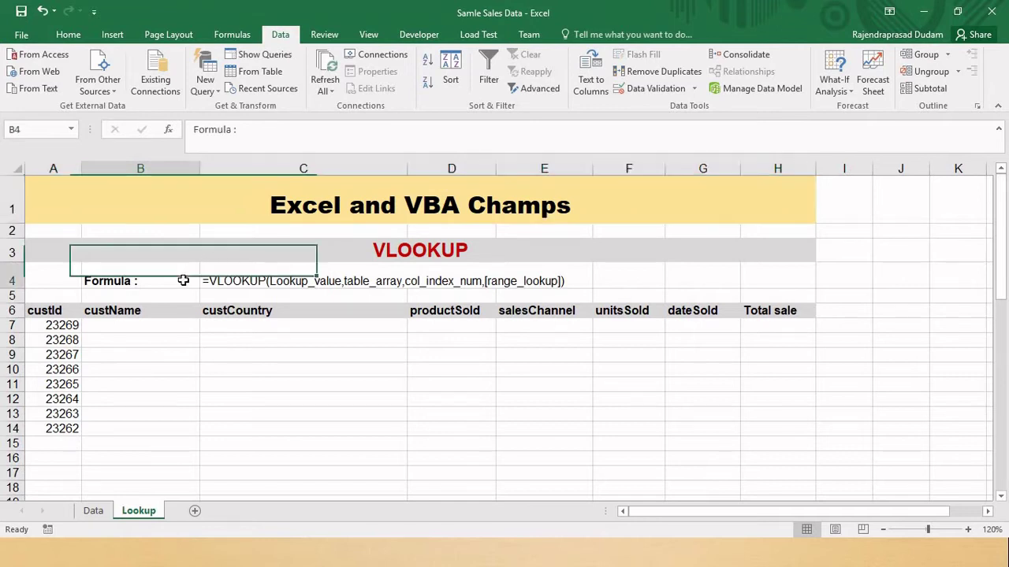
click(258, 282)
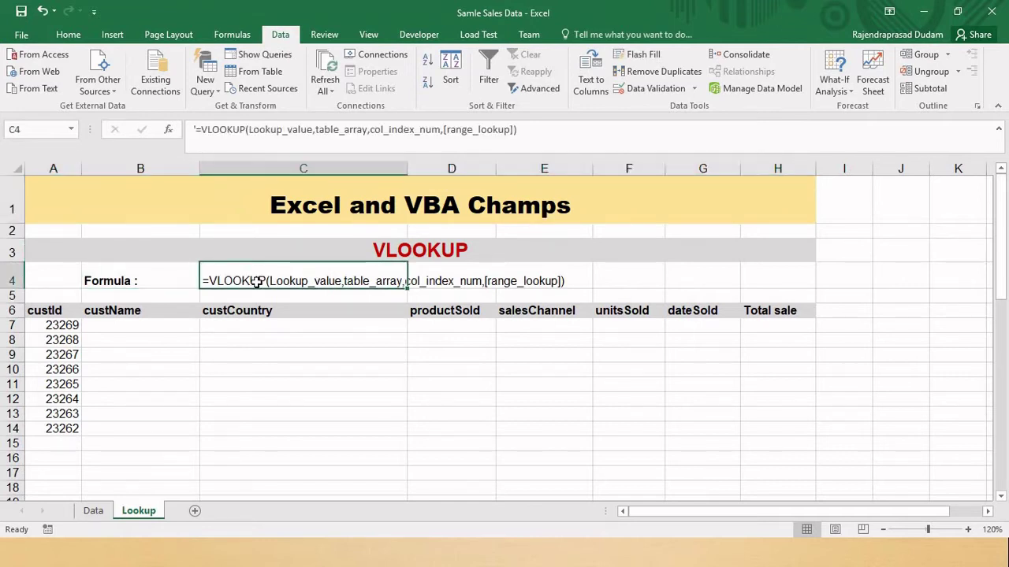
click(255, 327)
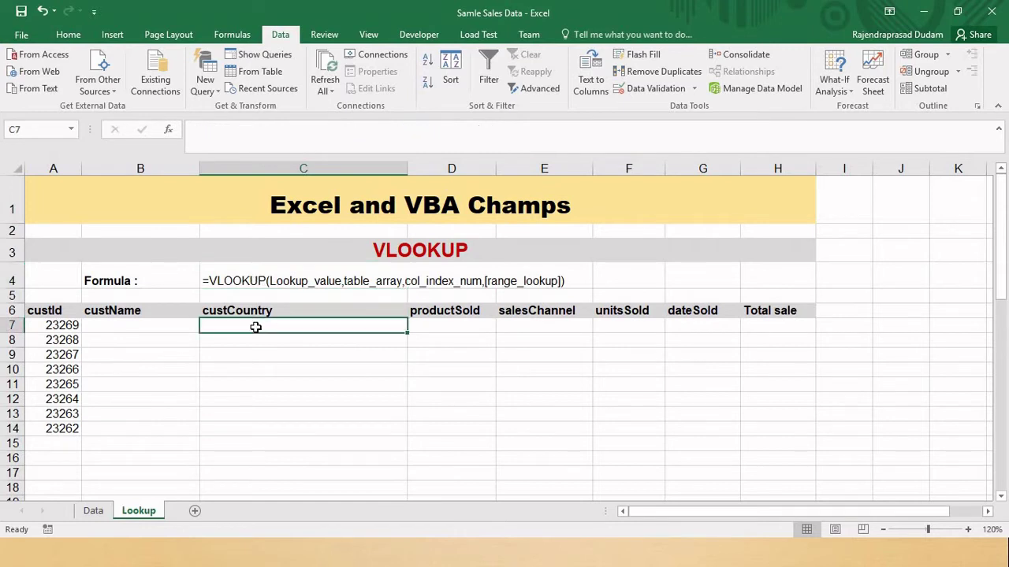
click(259, 282)
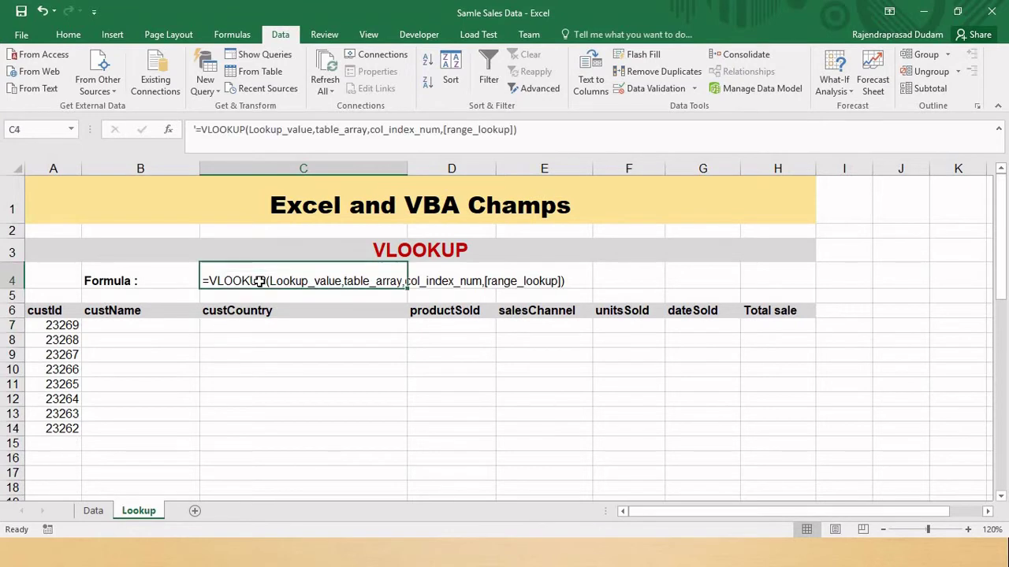
click(180, 282)
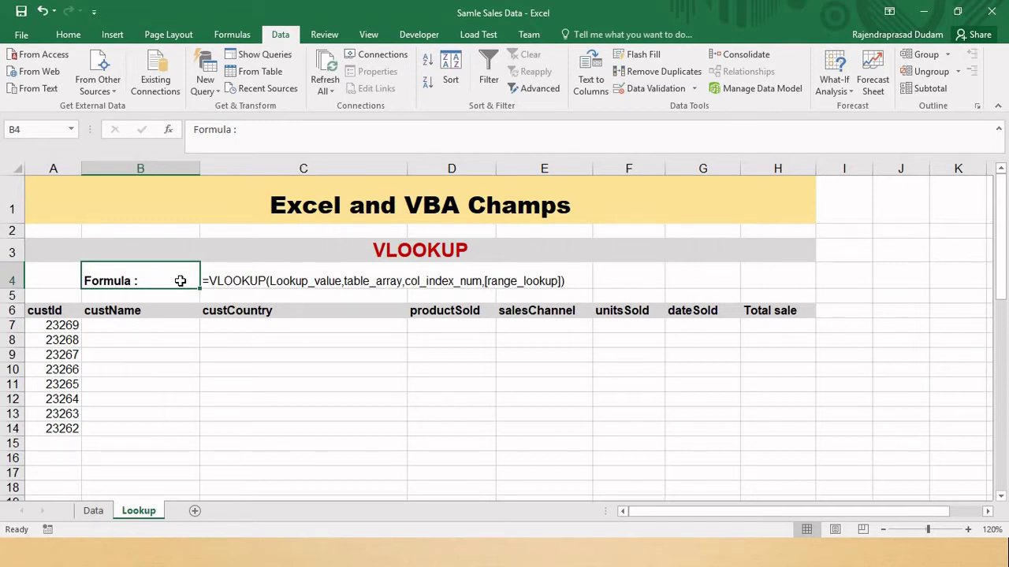
Step: Review the Lookup sheet's customer IDs 23269 to 23262 in A7:A14
key(Down)
key(Down)
key(Down)
key(Left)
key(Up)
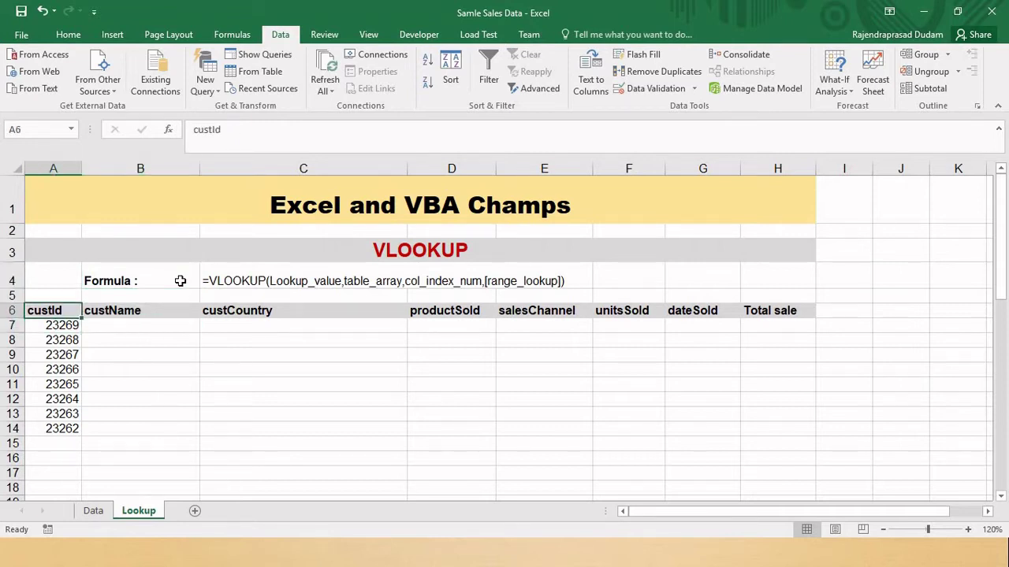
key(ctrl+shift+Right)
key(Down)
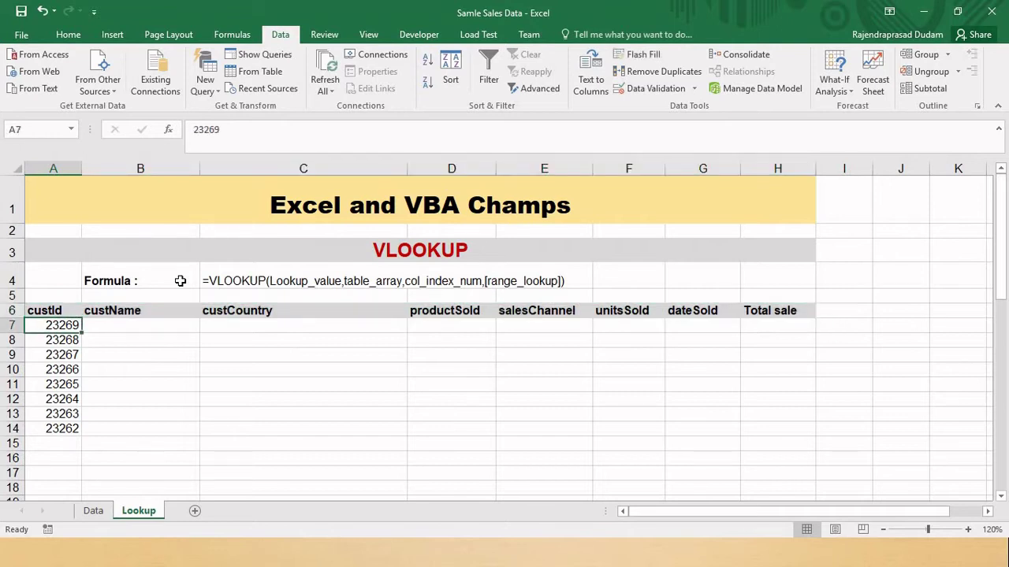
key(Right)
key(Up)
key(Left)
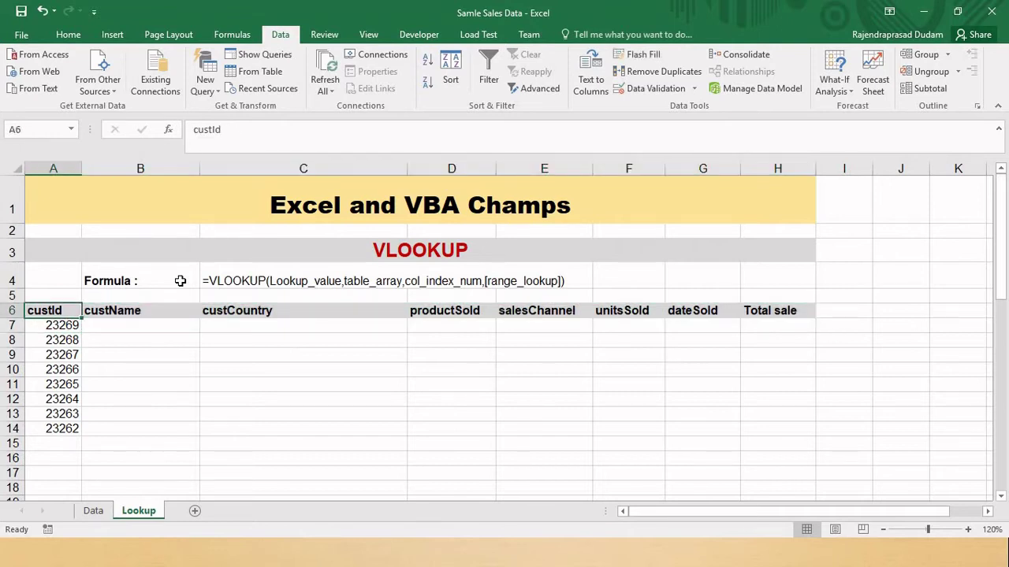
key(Down)
key(Right)
key(Left)
key(Right)
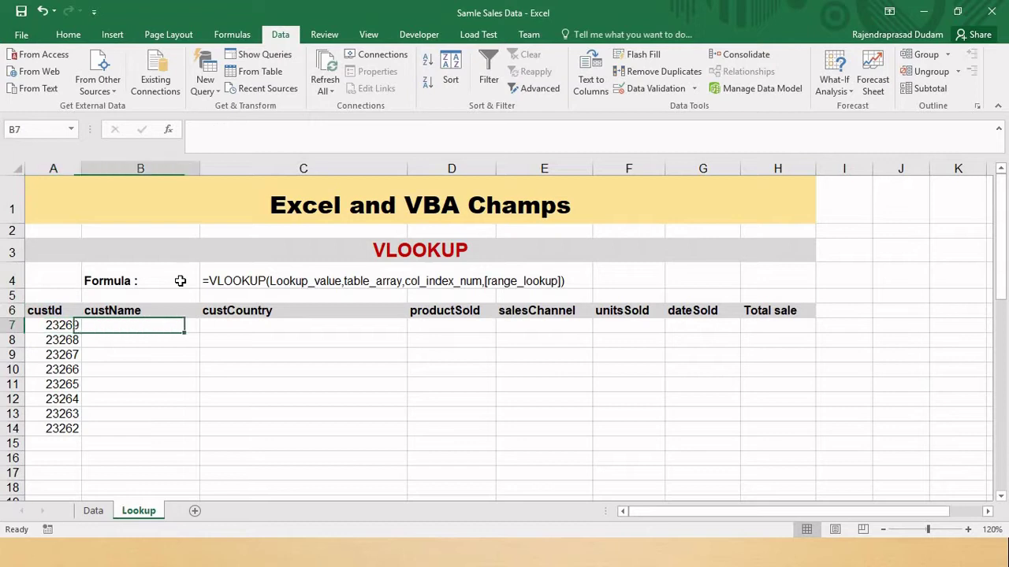
key(Left)
key(ctrl+shift+Down)
key(ctrl+shift+Up)
key(Right)
key(Left)
key(Down)
key(Down)
key(Down)
Step: Look over the first data row on the Data sheet, including country Congo
key(Down)
key(Down)
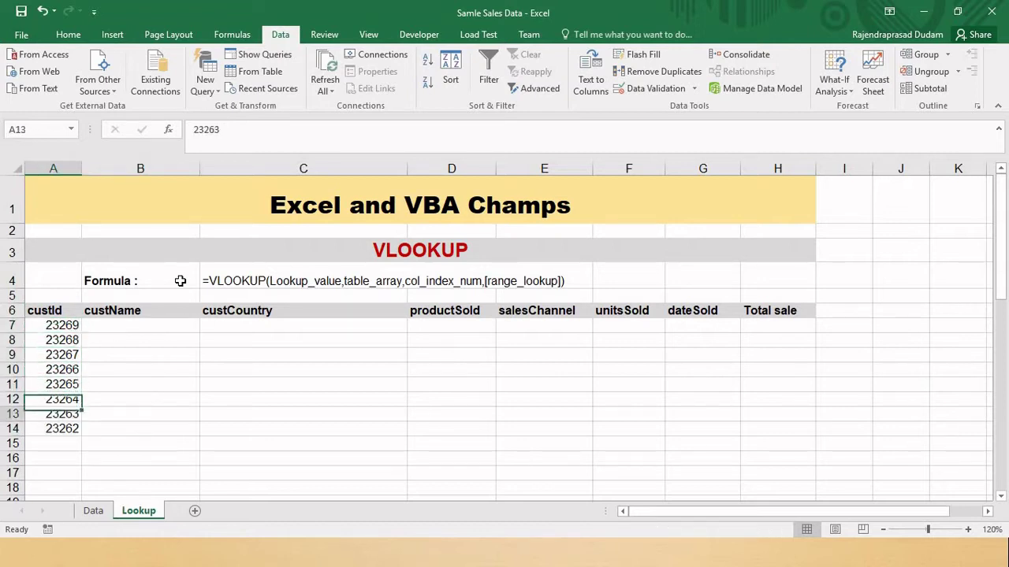
key(Down)
key(Down)
key(ctrl+Page_Up)
key(Down)
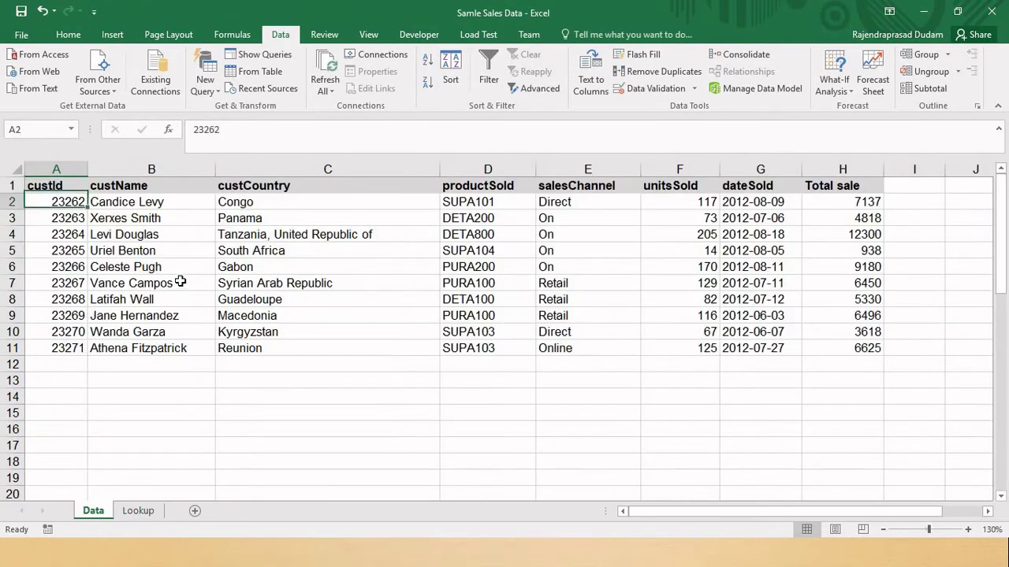
key(Right)
key(Right)
key(Right)
key(Right)
key(Left)
key(Left)
key(Left)
key(Left)
key(Right)
key(Right)
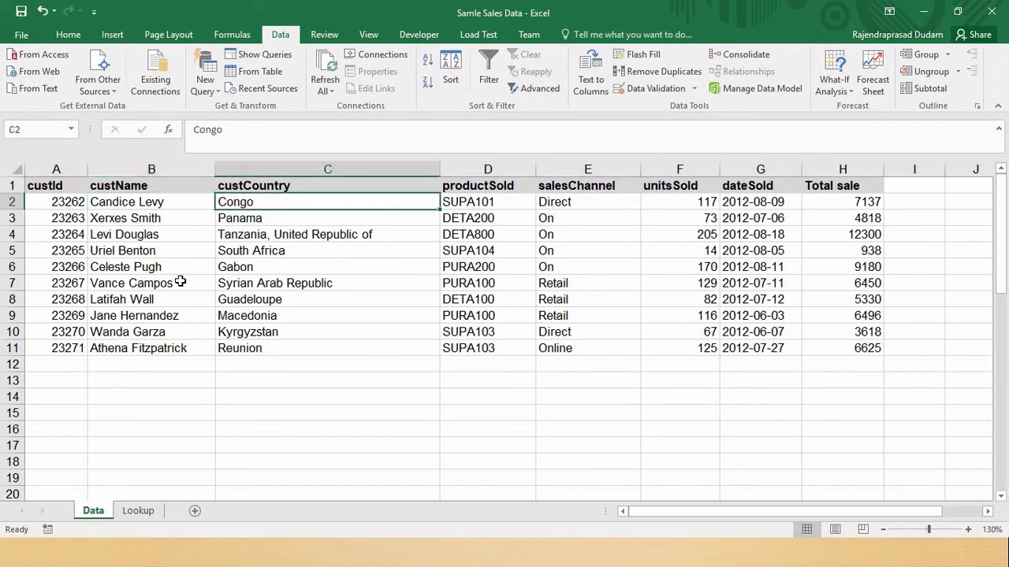
key(Right)
key(Right)
key(Right)
Step: Back on the Lookup sheet, highlight the empty custName column down to row 14
key(Right)
key(Right)
key(Left)
key(Left)
key(ctrl+Page_Down)
key(Down)
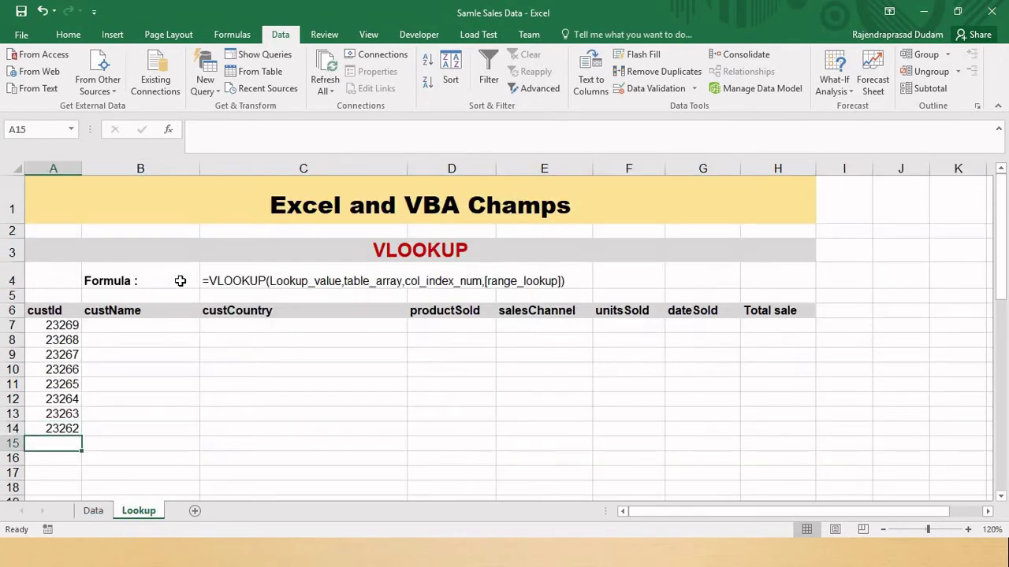
key(Right)
key(ctrl+Up)
key(shift+Down)
key(shift+Down)
key(shift+Down)
key(shift+Down)
key(shift+Down)
key(shift+Down)
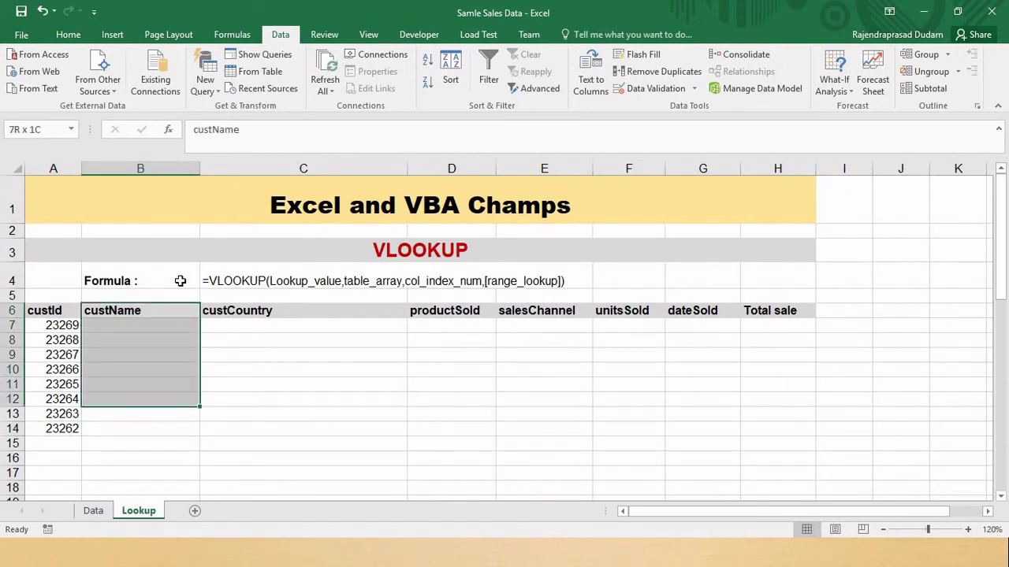
key(shift+Down)
key(shift+Down)
Step: Inspect the blank row 7 cells from B7 to H7 and settle on B7
key(Down)
key(Right)
key(Left)
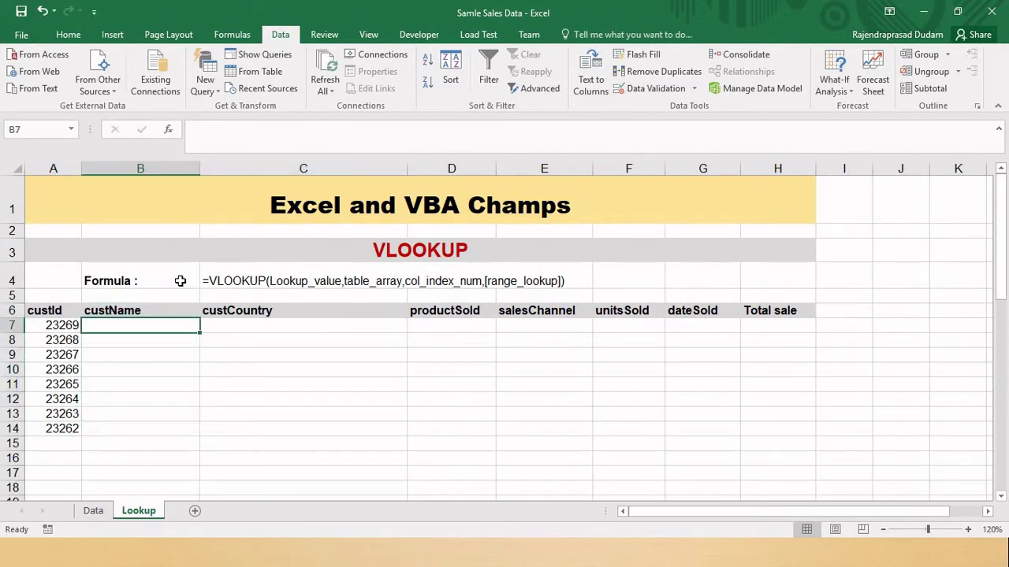
key(Left)
key(Right)
key(Left)
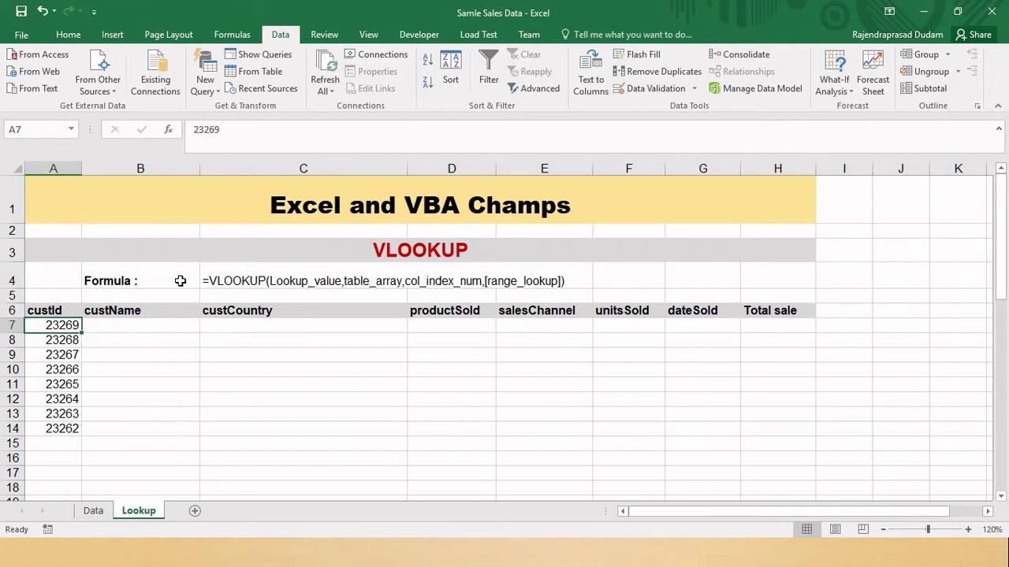
key(Right)
key(shift+Right)
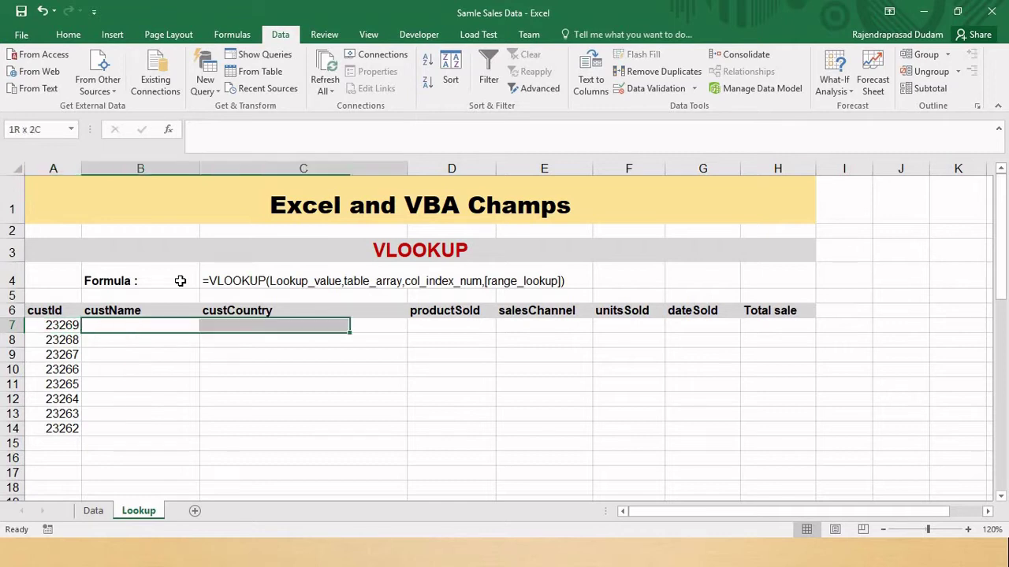
key(Right)
key(Right)
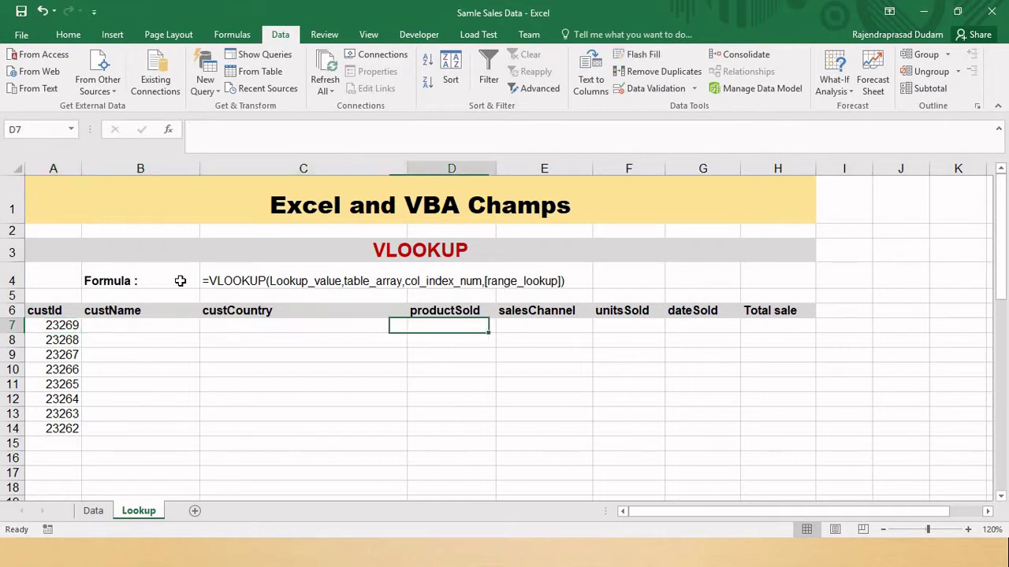
key(Right)
key(Right)
key(Right)
key(Right)
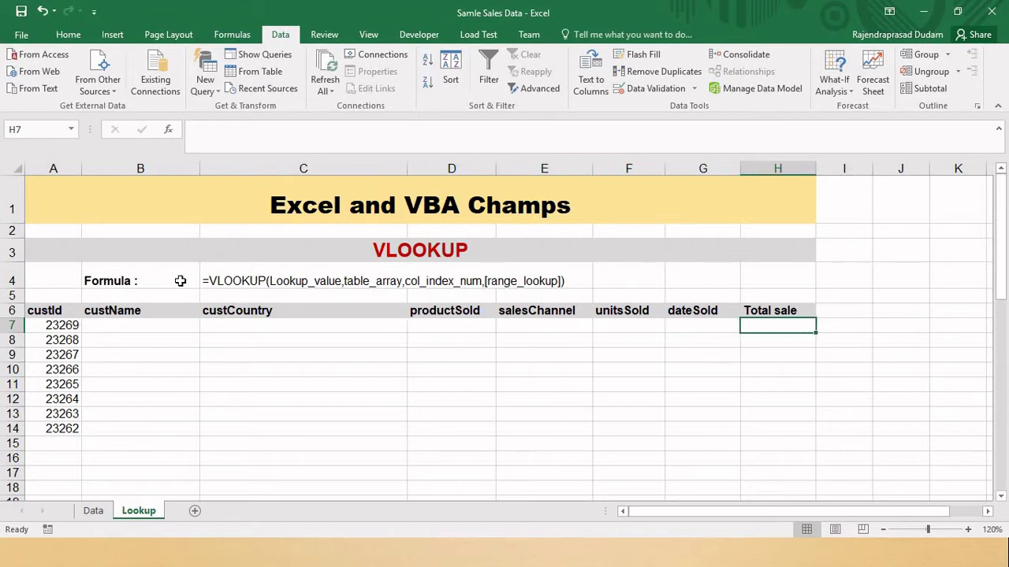
key(shift+Left)
key(shift+Left)
key(shift+Left)
key(shift+Left)
key(shift+Left)
key(shift+Left)
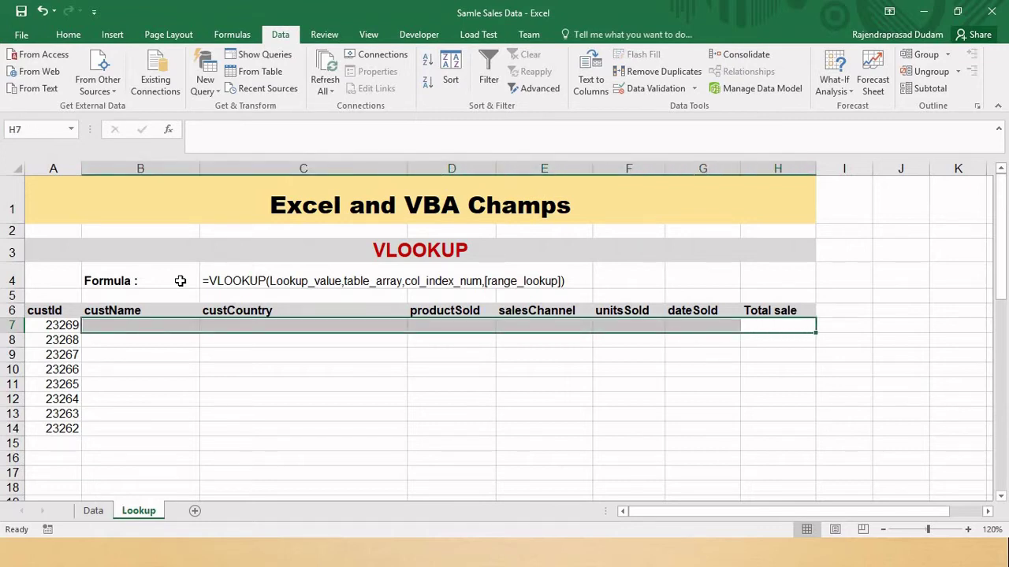
key(Left)
key(Left)
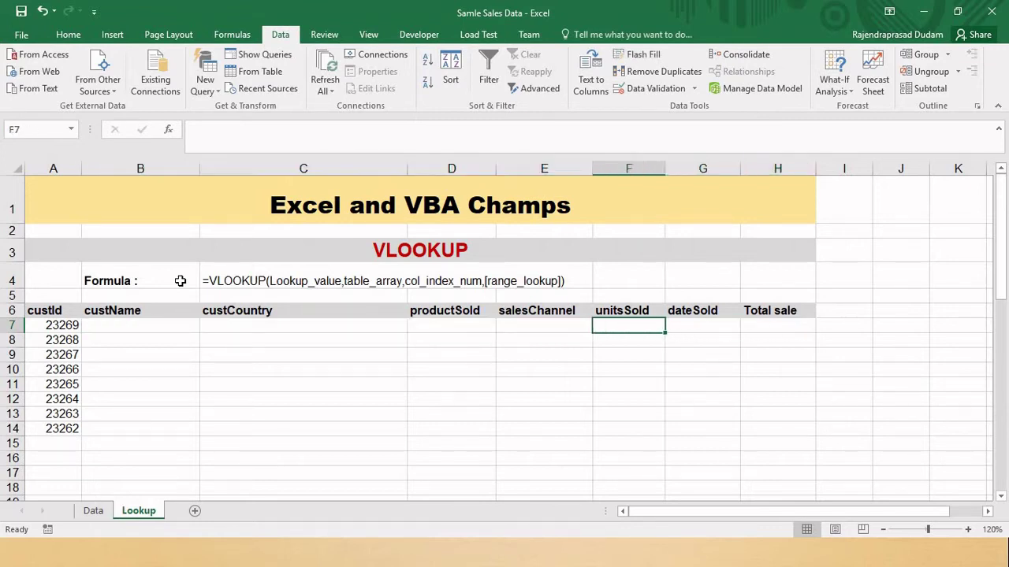
key(Left)
key(Left)
key(Left)
key(Left)
key(Left)
key(Right)
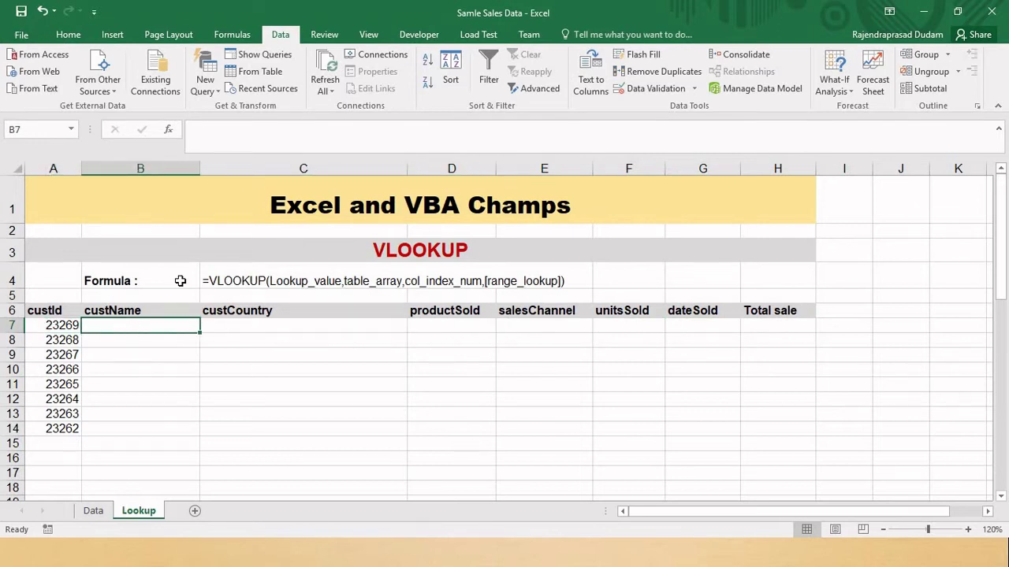
Step: Begin B7's formula as =VLOOKUP( using customer ID A7 as the lookup value
text(=)
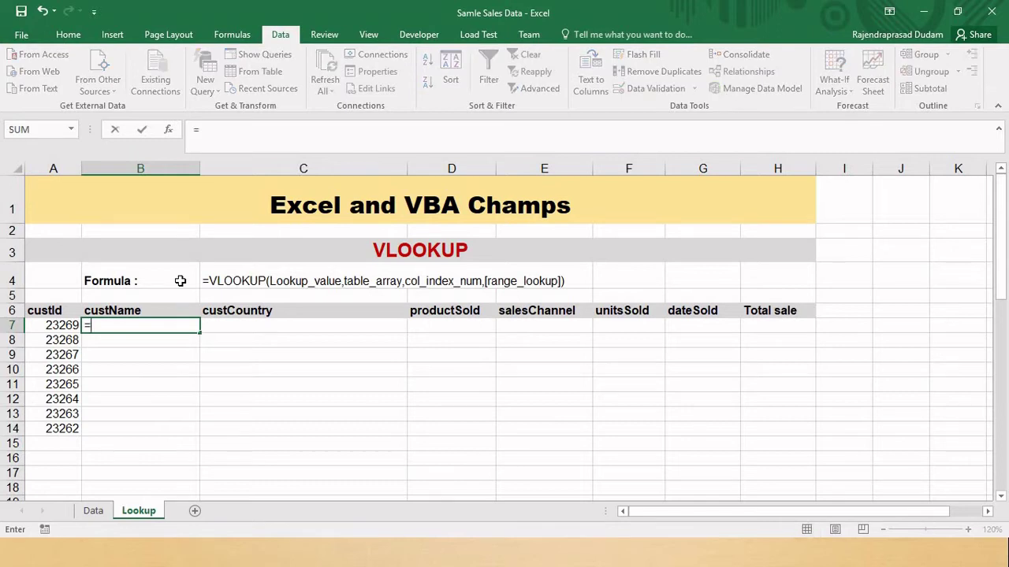
text(vl)
key(Tab)
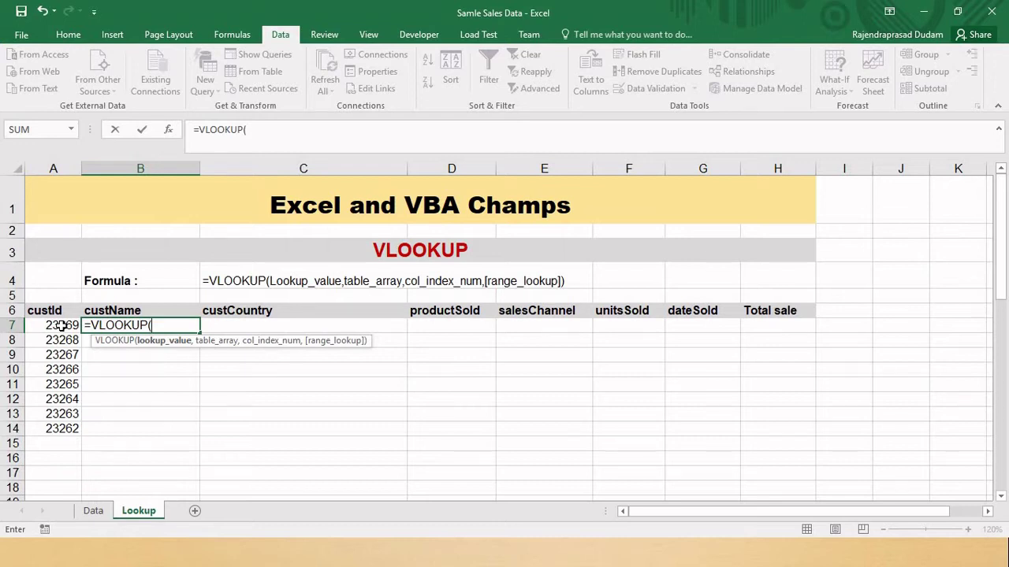
click(61, 325)
text(,)
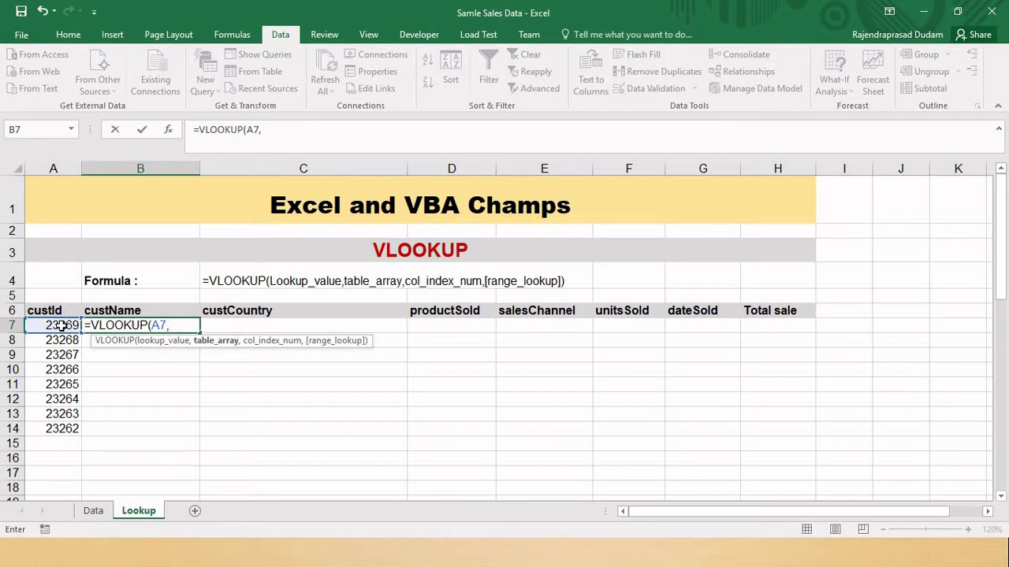
Step: Add Data!A1:H11 as the VLOOKUP table range, then go back to the Lookup sheet
click(93, 511)
click(67, 252)
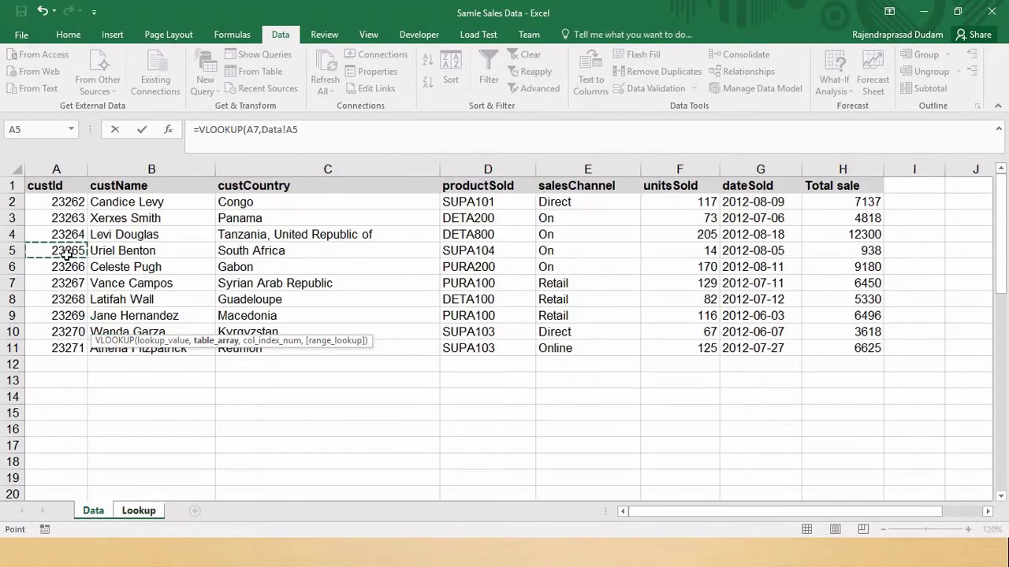
mouse_move(67, 252)
mouse_down()
mouse_move(67, 189)
mouse_move(213, 354)
mouse_move(883, 355)
mouse_up()
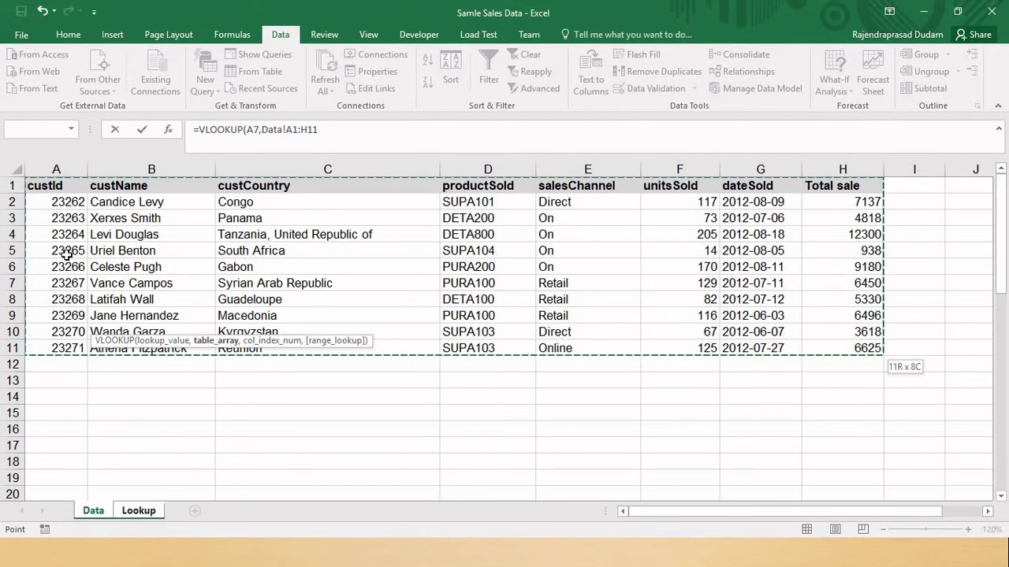
text(,)
click(133, 512)
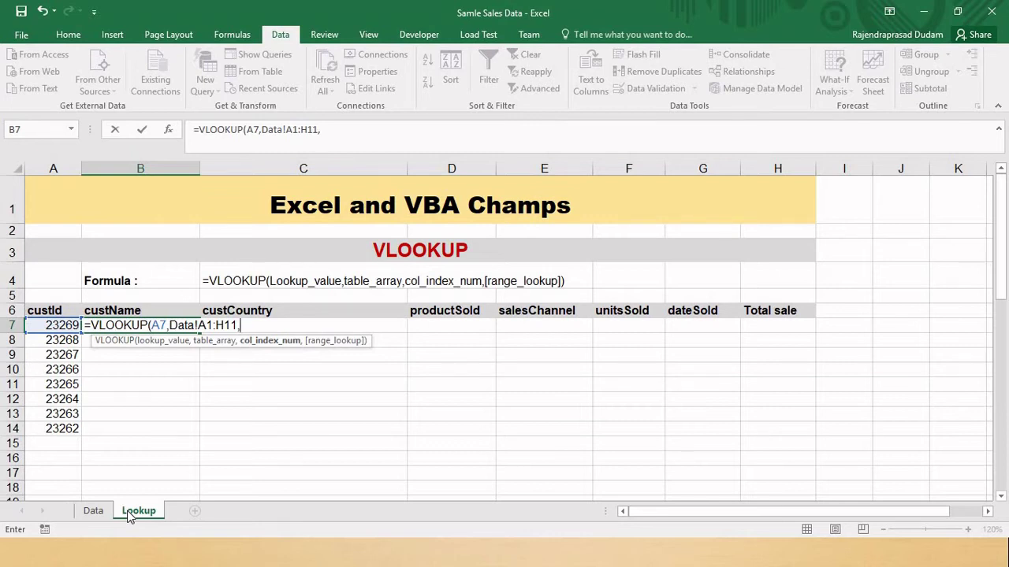
Step: Complete B7 as =VLOOKUP(A7,Data!A1:H11,2,0) with column 2 and exact match
text(2,)
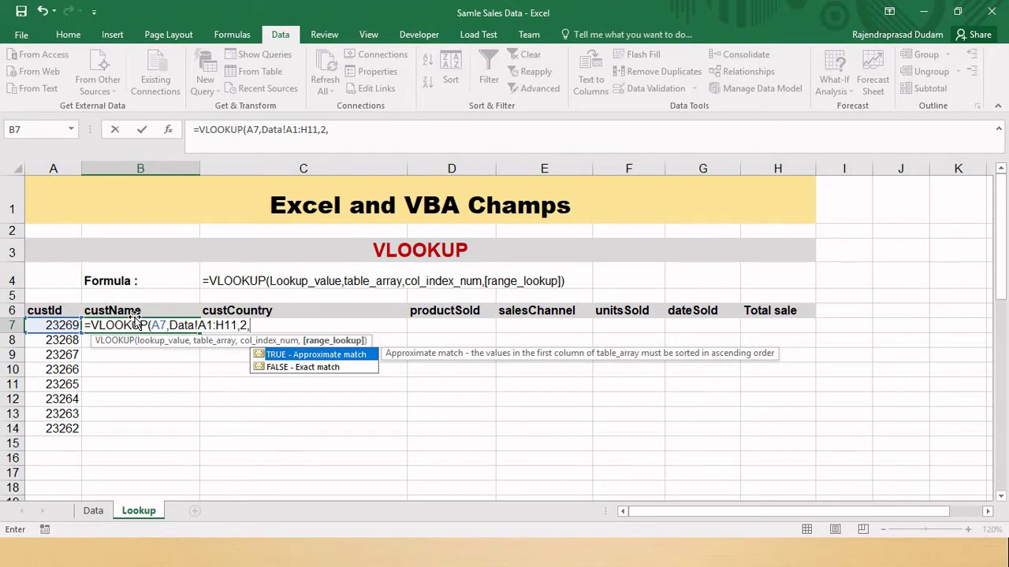
text(0)
text())
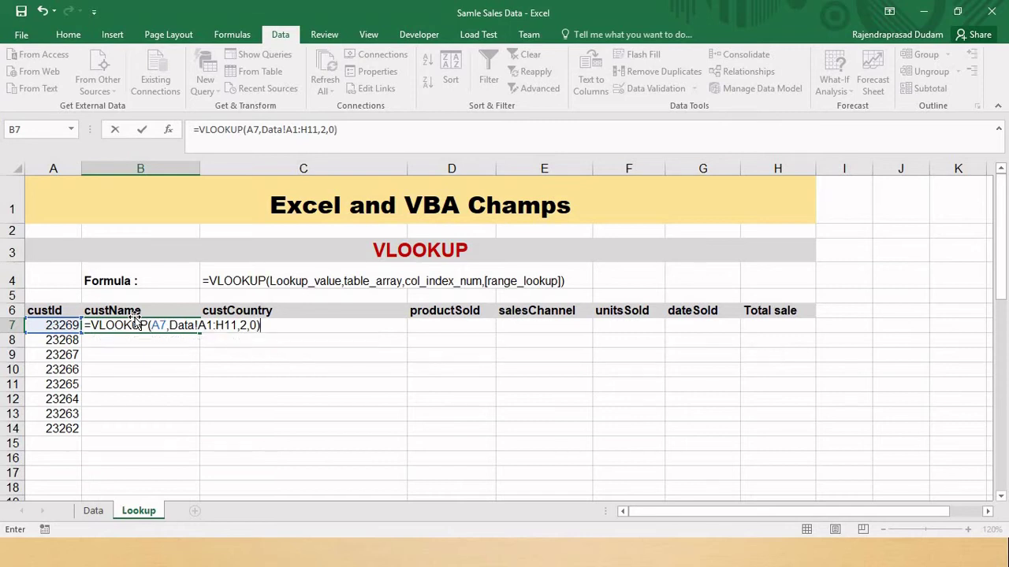
key(Return)
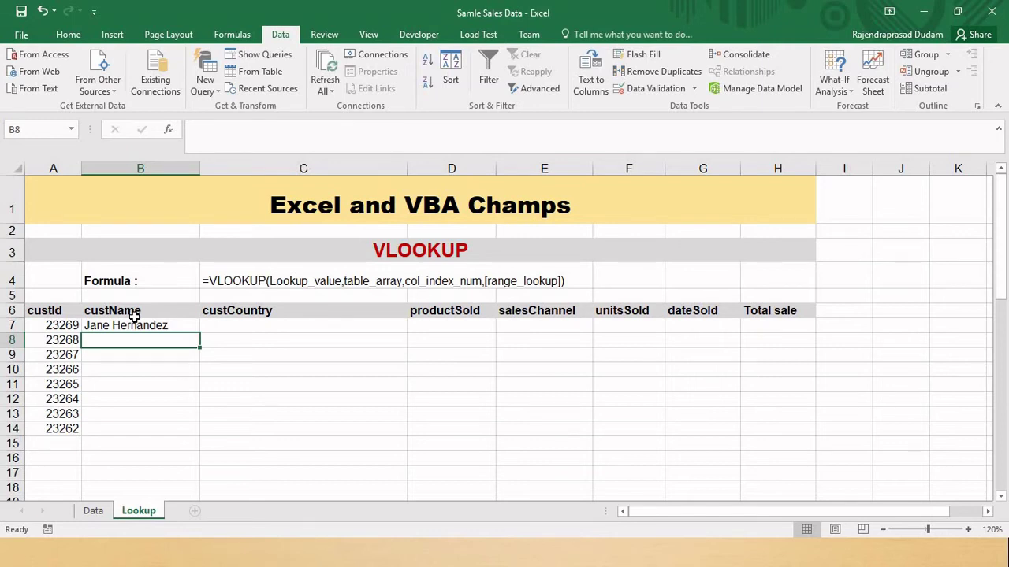
key(Up)
key(Left)
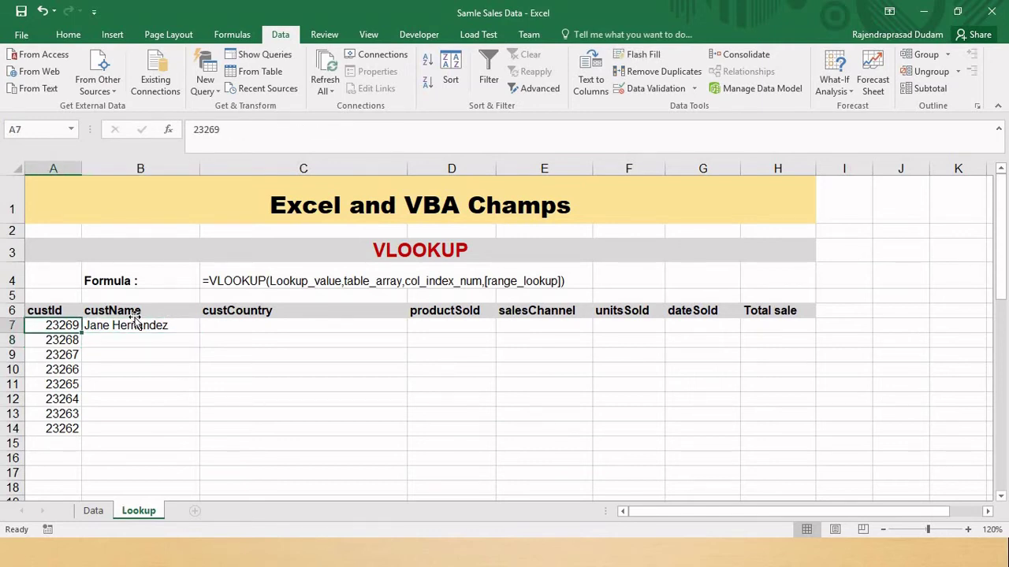
key(Right)
key(Right)
key(Left)
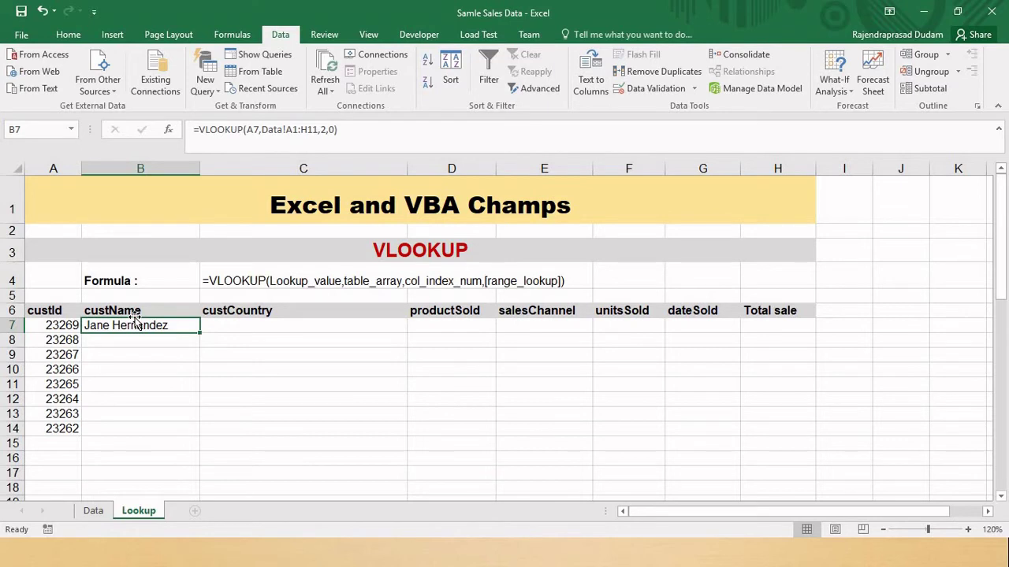
key(Left)
key(Right)
key(Left)
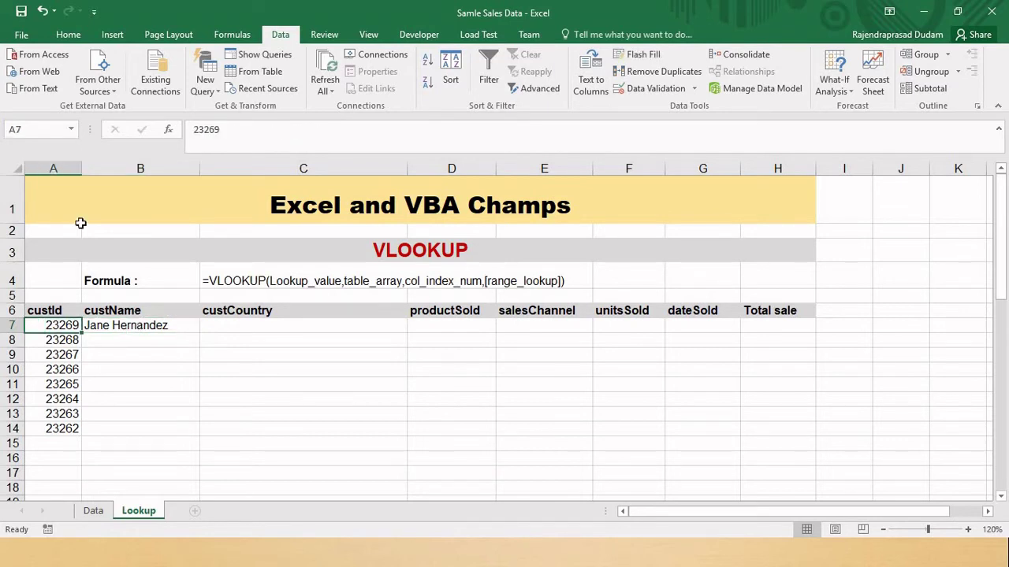
key(ctrl+Page_Up)
key(Home)
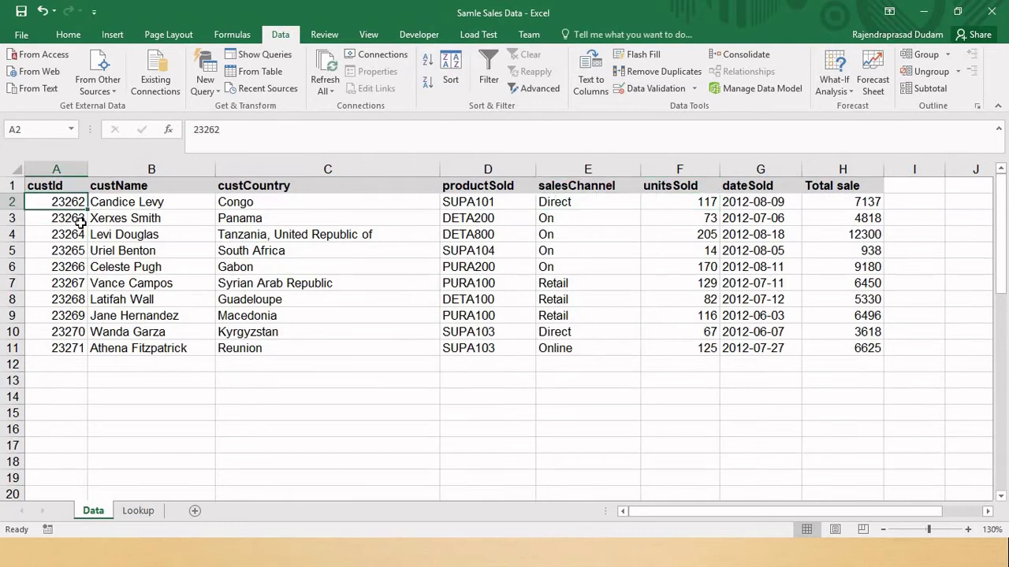
key(Up)
key(Down)
key(Down)
key(Down)
key(Down)
key(Down)
key(Down)
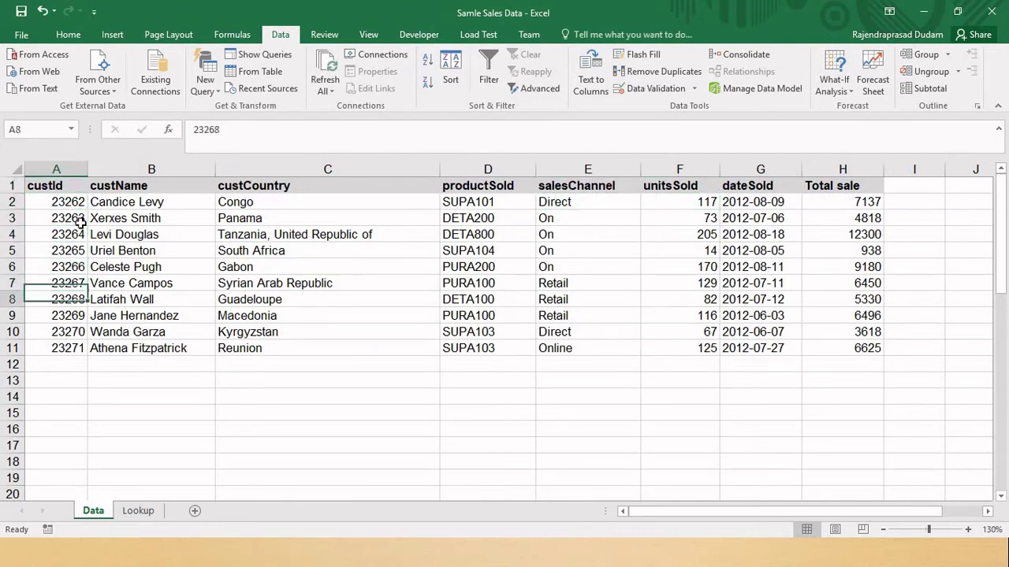
key(Down)
key(Down)
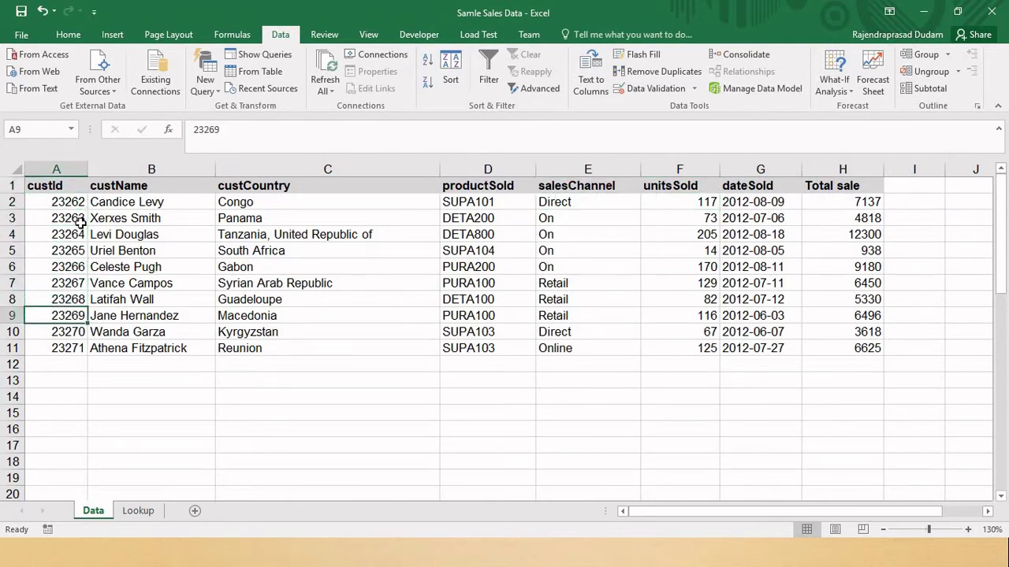
key(shift+space)
key(ctrl+Page_Down)
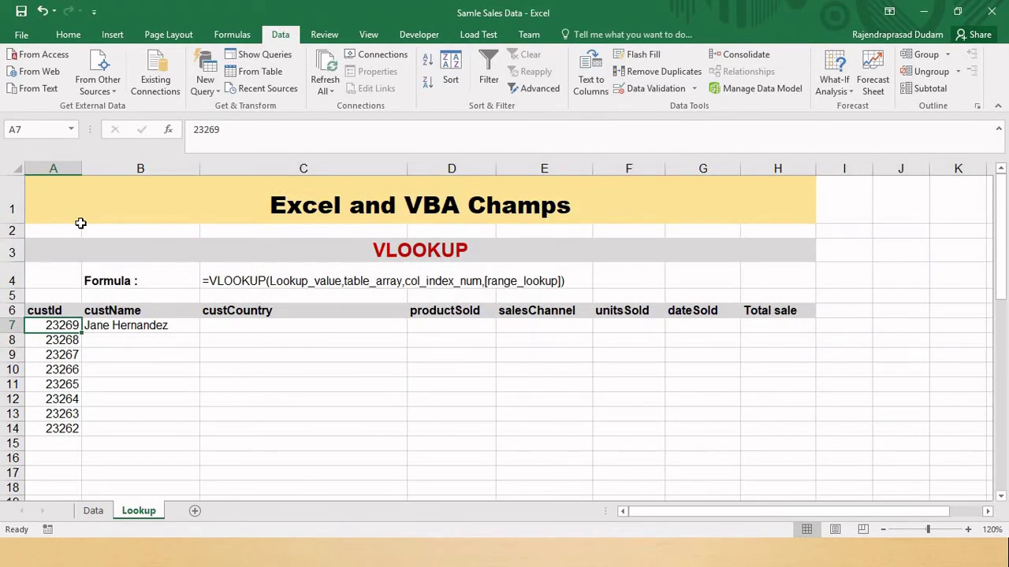
key(ctrl+Page_Up)
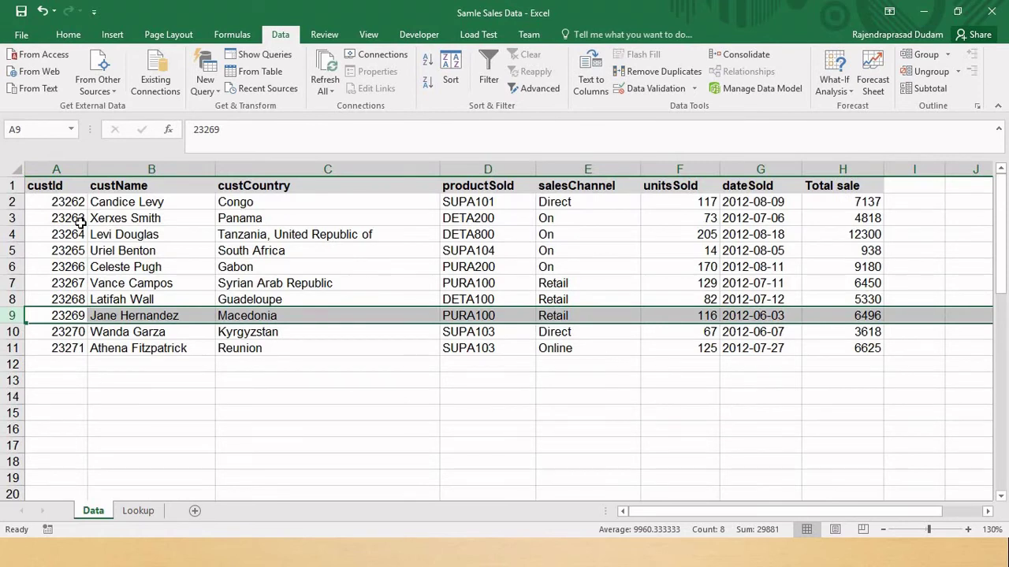
key(ctrl+Page_Down)
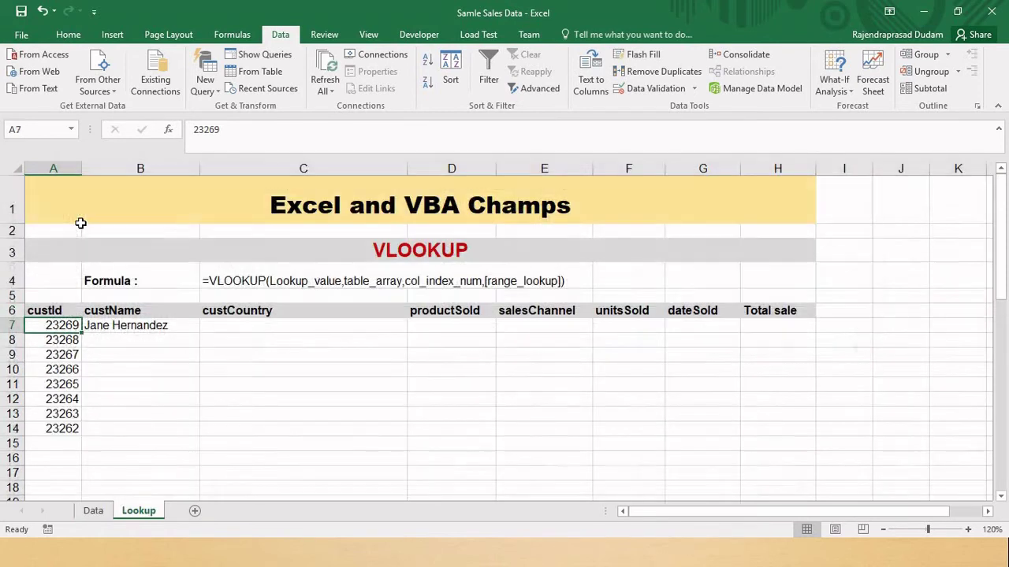
key(Right)
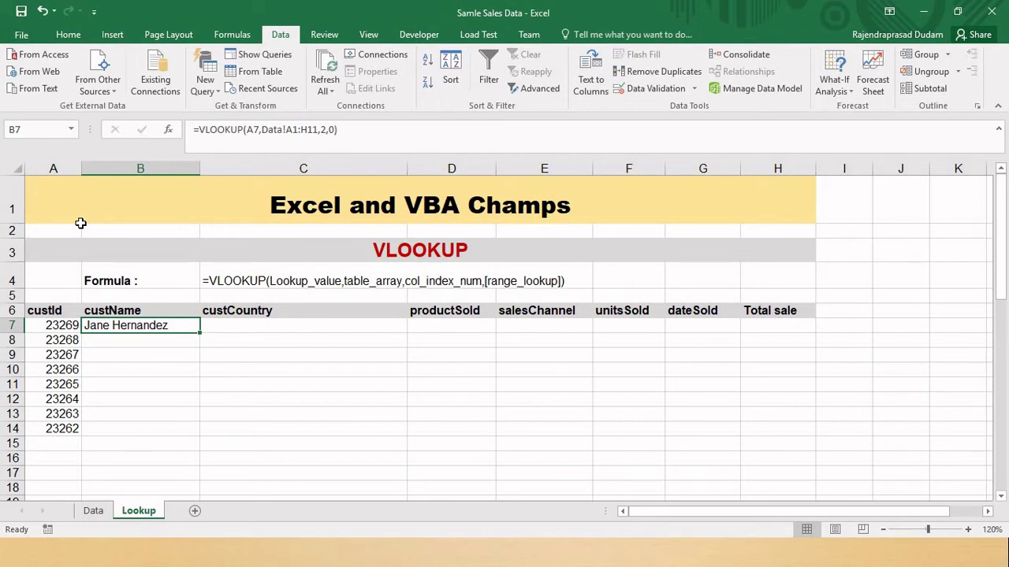
key(F2)
key(Left)
key(Left)
key(Left)
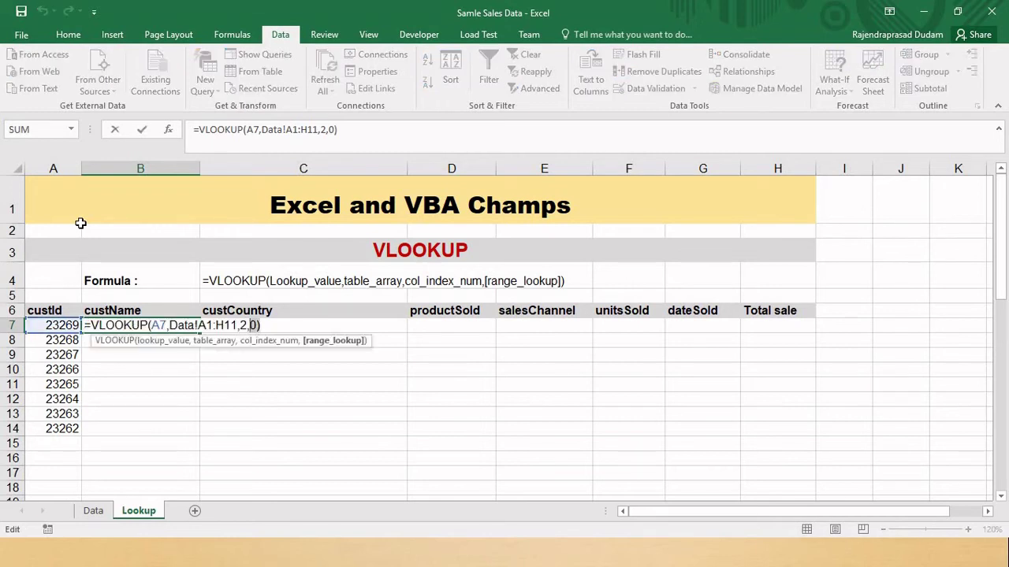
key(shift+Left)
key(Home)
key(shift+End)
key(ctrl+c)
Step: Paste B7's lookup into C7 with column index 3 to return custCountry Macedonia
key(Return)
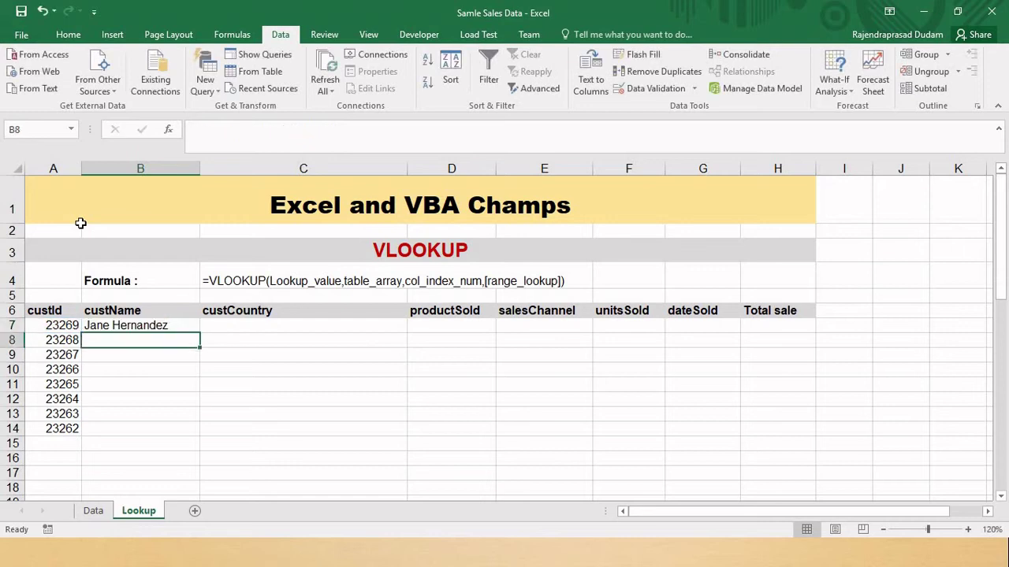
key(Up)
key(Right)
key(F2)
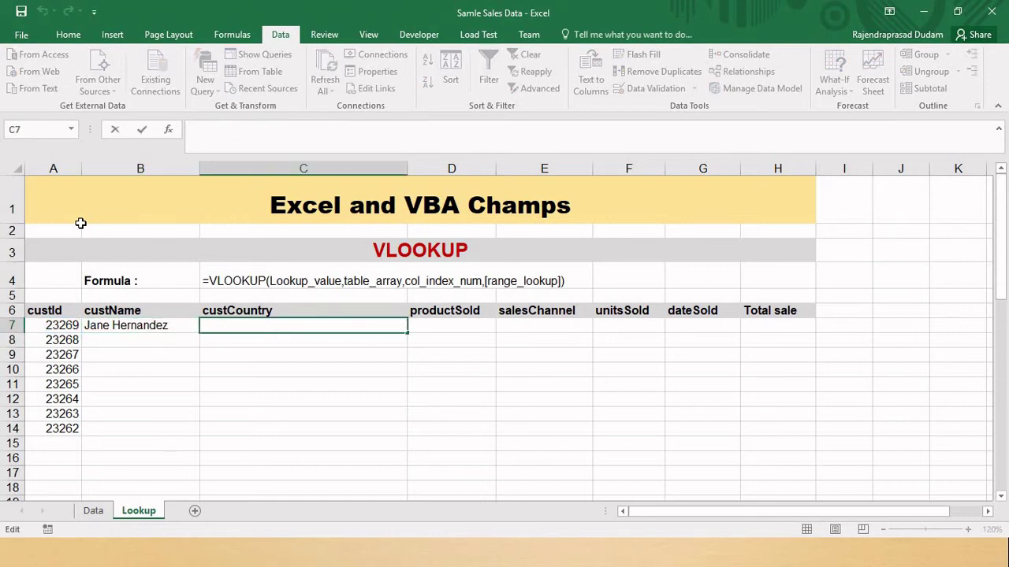
key(ctrl+v)
key(Left)
key(Left)
key(Left)
key(shift+Left)
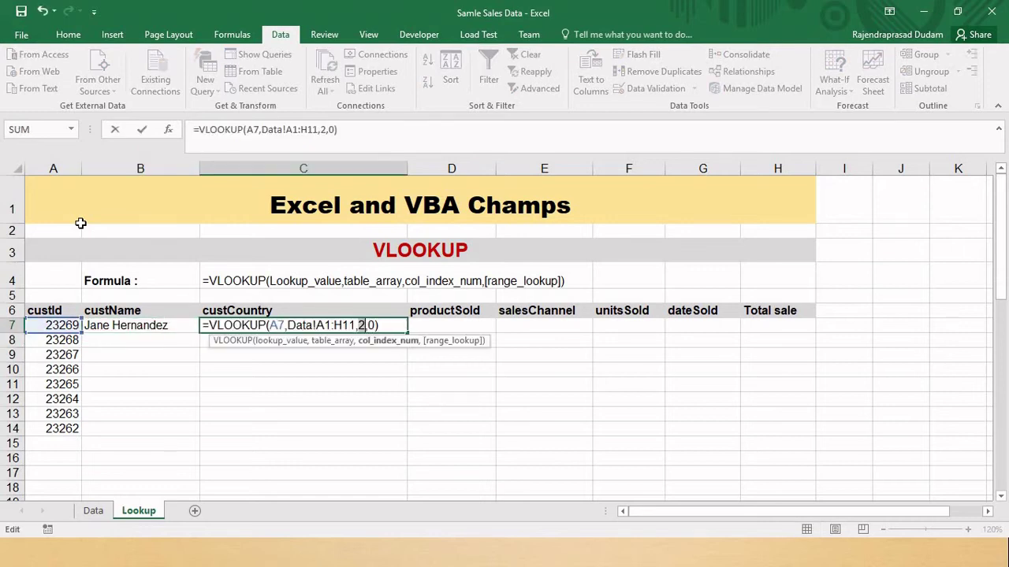
key(BackSpace)
text(3)
key(Return)
key(Up)
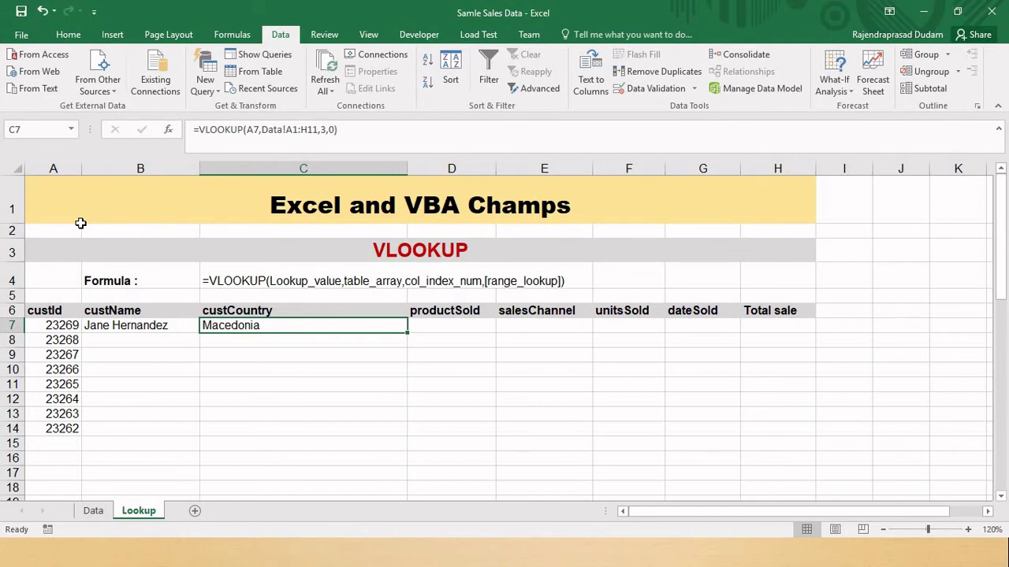
Step: Check the custCountry column on the Data sheet
key(ctrl+Page_Up)
key(ctrl+Home)
key(Right)
key(Right)
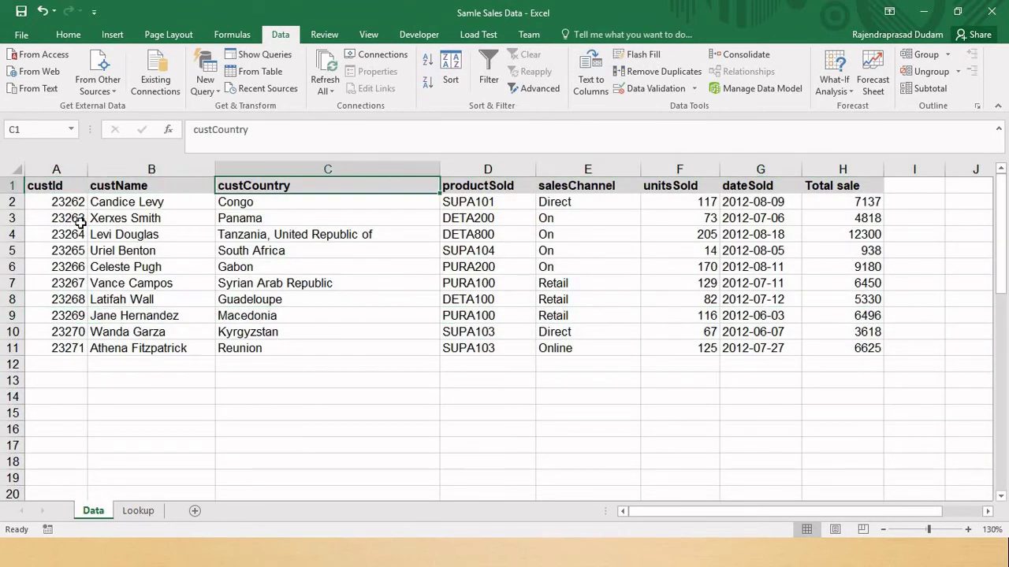
key(ctrl+space)
key(Left)
key(ctrl+Page_Down)
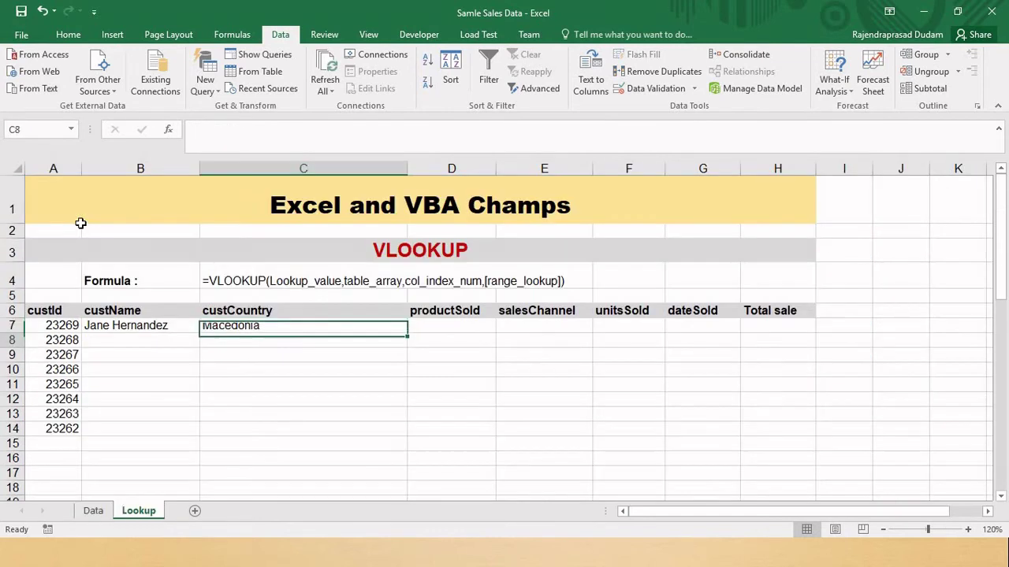
Step: Enter the lookup formula in D7 and set F7's column index to 6 for unitsSold
key(Right)
key(F2)
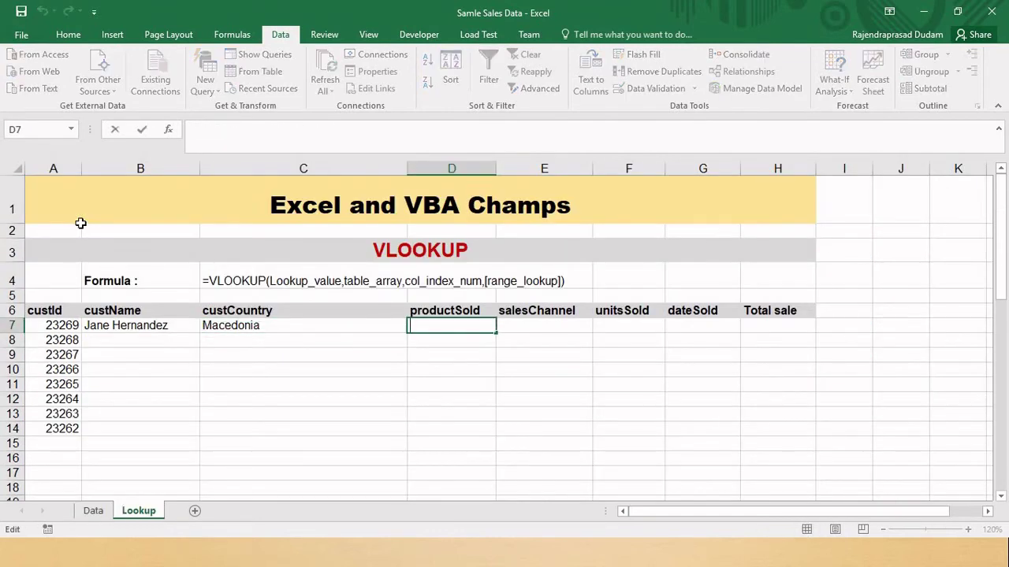
text(=VLOOKUP(A7,Data!A1:H11,3,0))
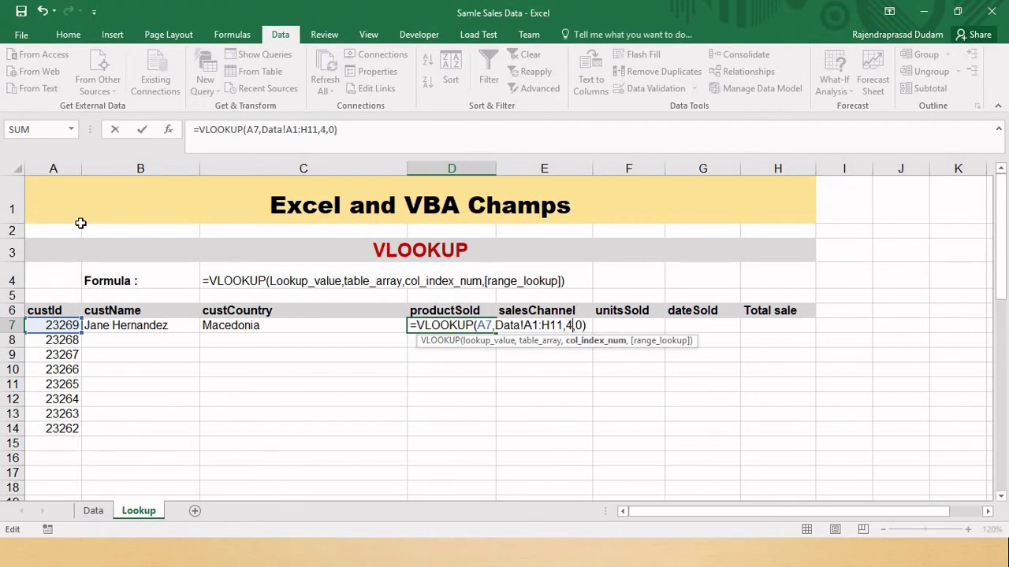
key(Return)
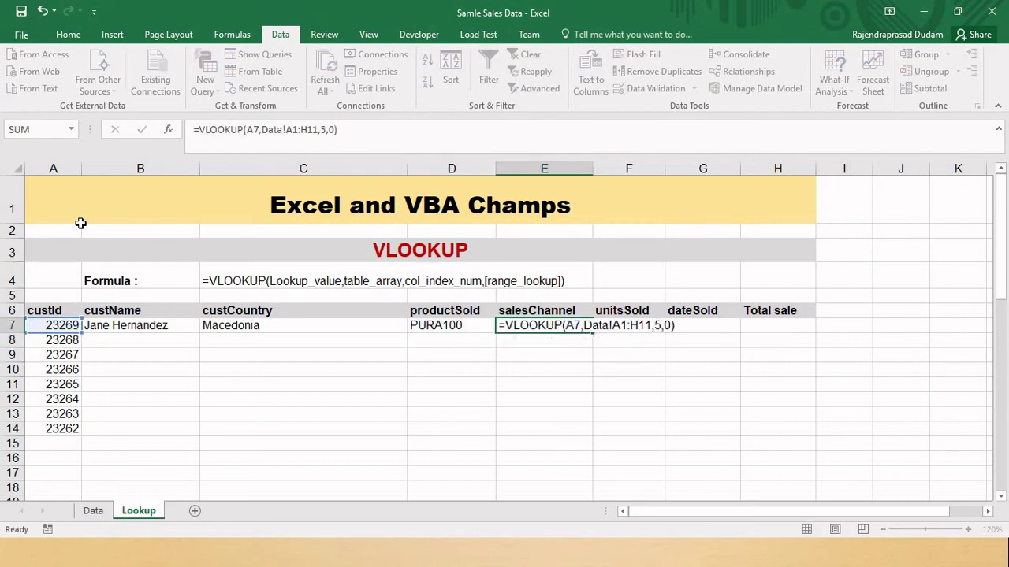
key(Right)
key(Right)
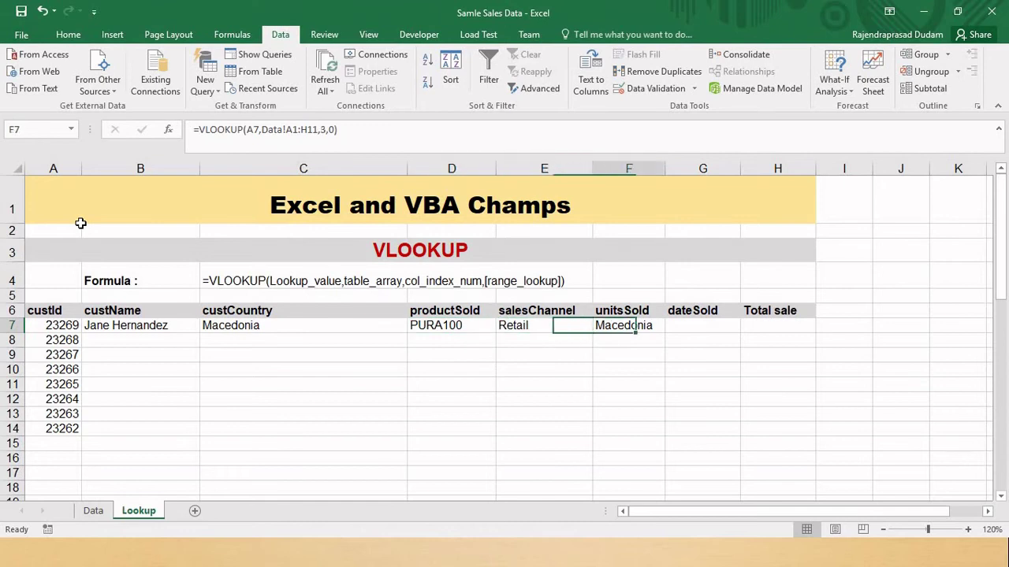
key(F2)
key(Left)
key(Left)
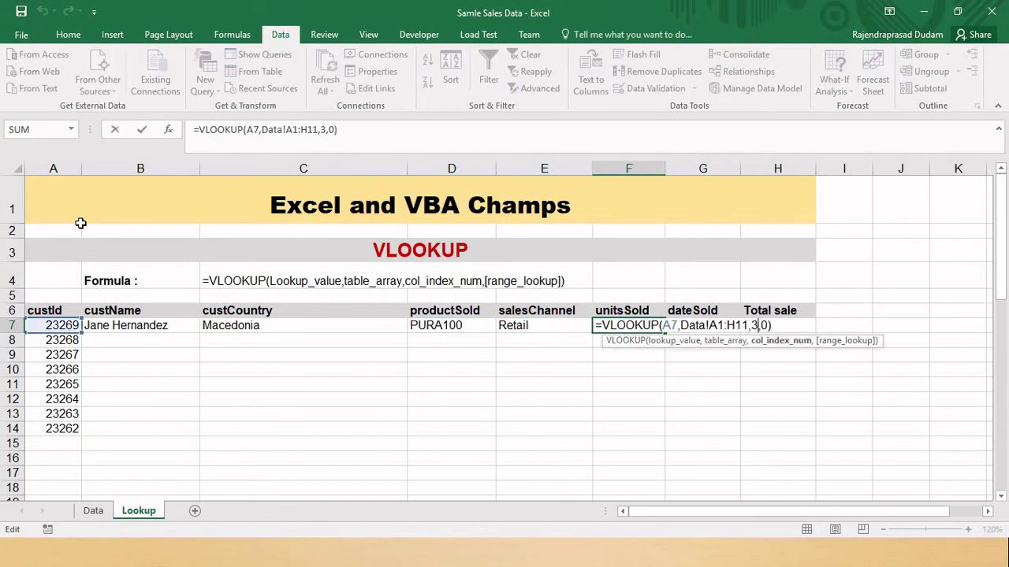
key(BackSpace)
text(6)
key(Return)
Step: Give G7 a lookup with column index 7 for dateSold and paste the formula into H7
key(Up)
key(Right)
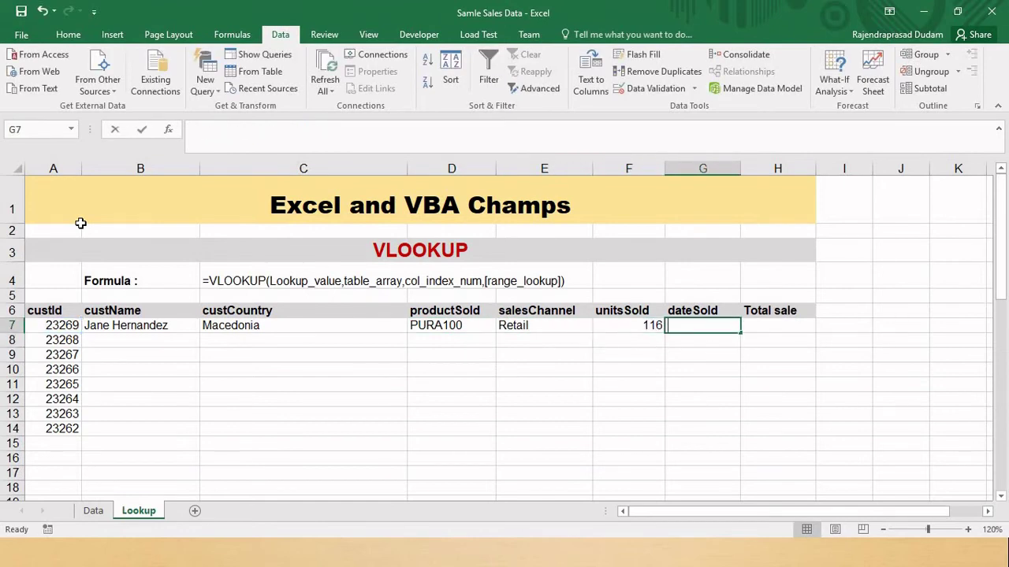
text(=VLOOKUP(A7,Data!A1:H11,3,0))
key(Left)
key(Left)
key(BackSpace)
text(7)
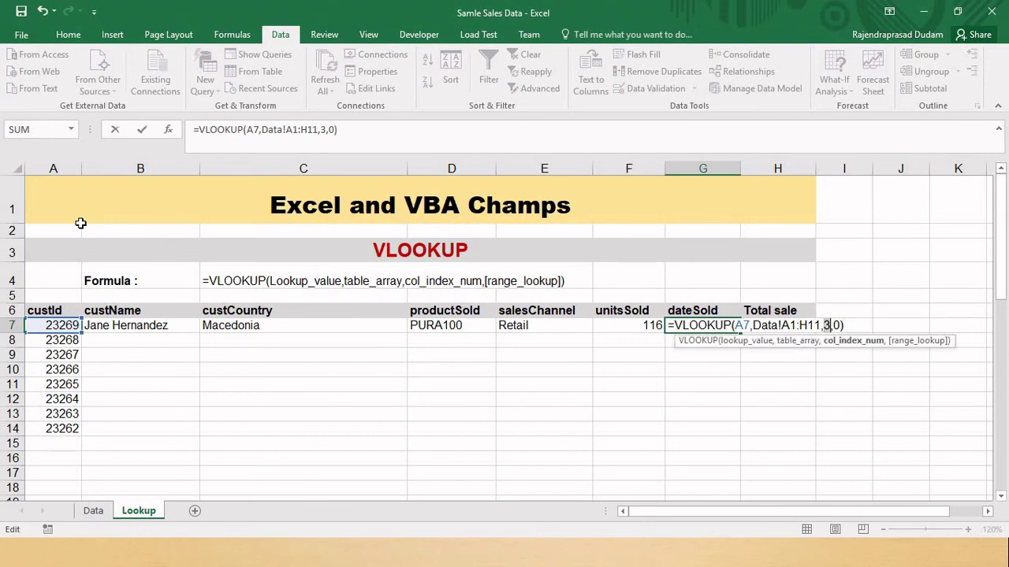
key(Return)
key(Up)
key(Right)
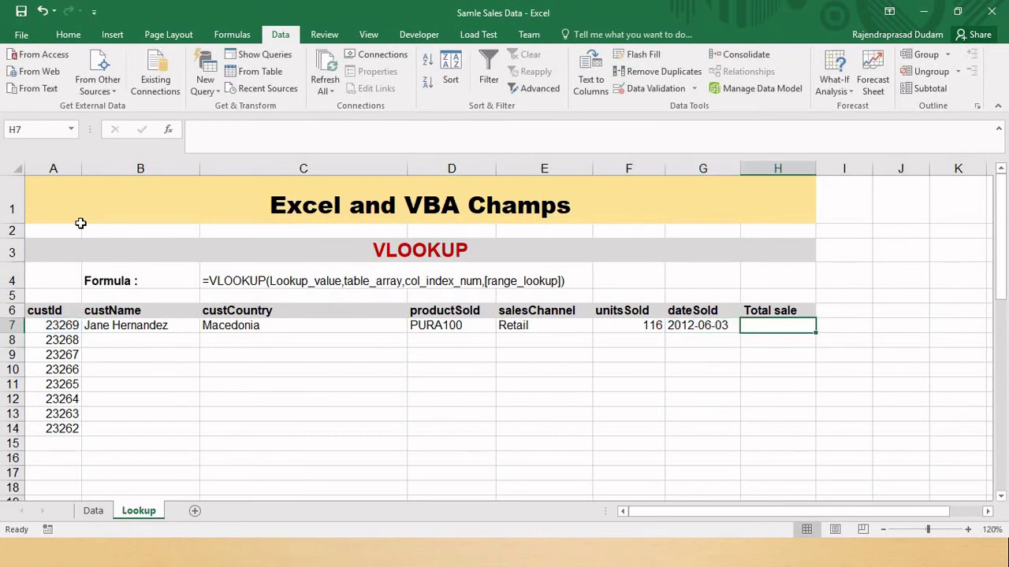
key(F2)
text(=VLOOKUP(A7,Data!A1:H11,3,0))
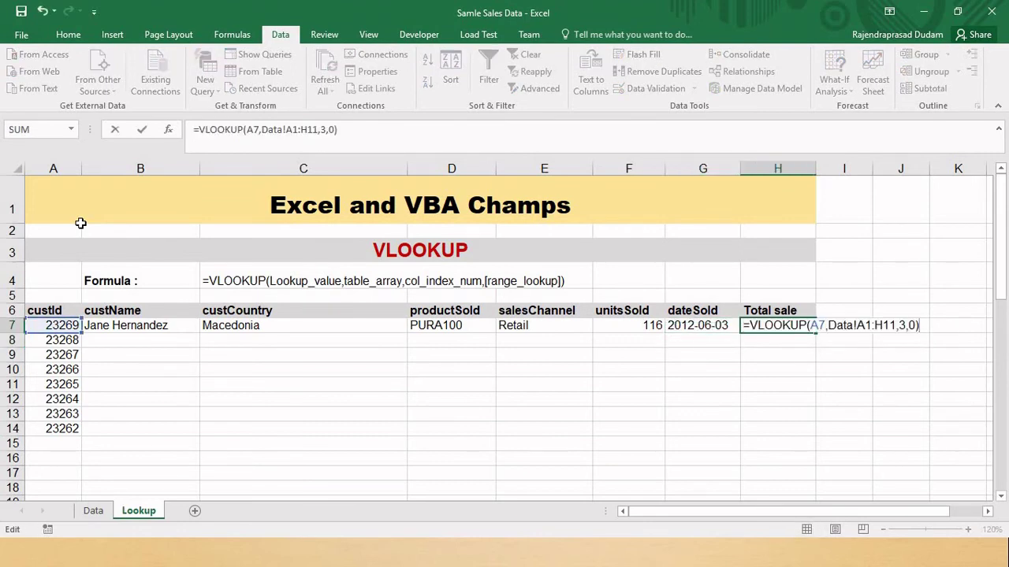
key(Left)
key(Left)
key(Left)
key(Left)
Step: Finish H7 with column index 8 for Total sale and review row 7's results
text(8)
click(108, 323)
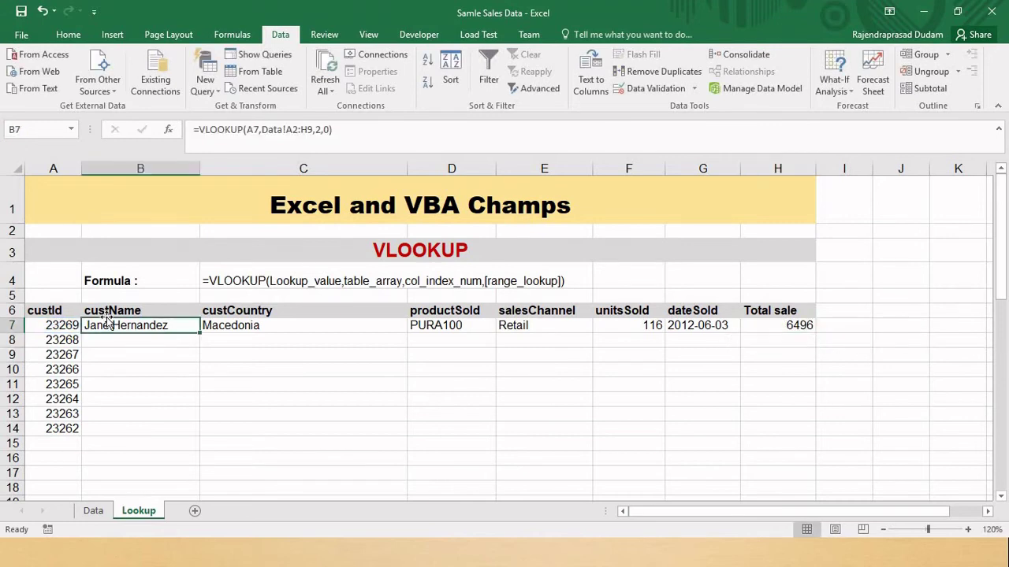
key(Right)
key(Right)
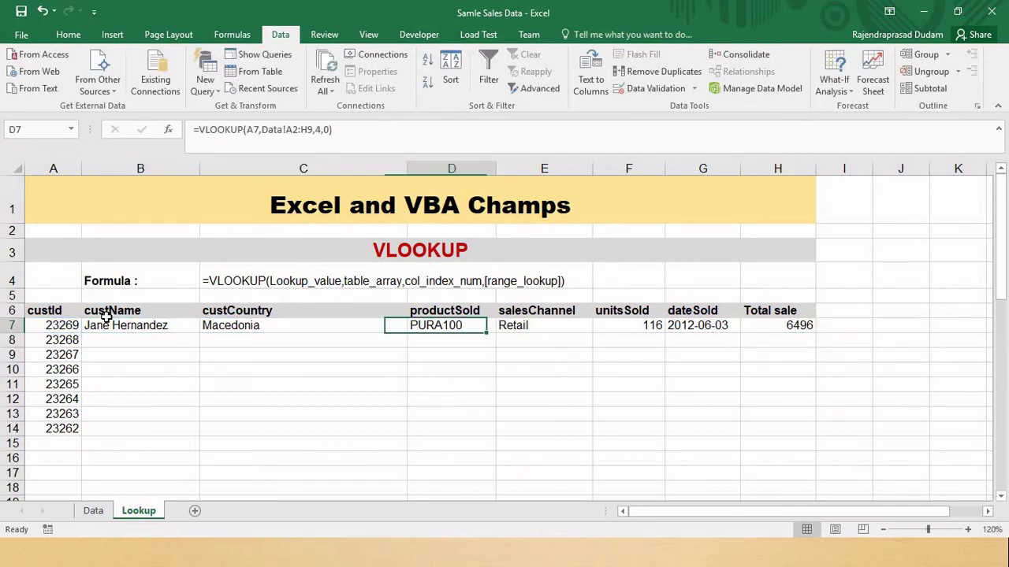
key(Right)
key(Right)
key(Right)
key(Right)
key(Left)
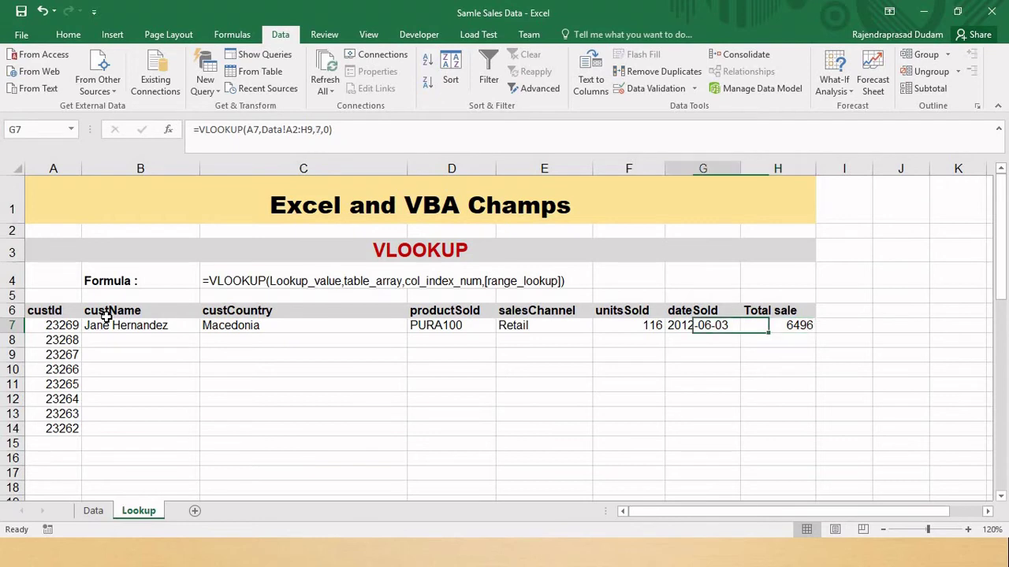
key(Left)
key(Left)
key(Left)
key(Left)
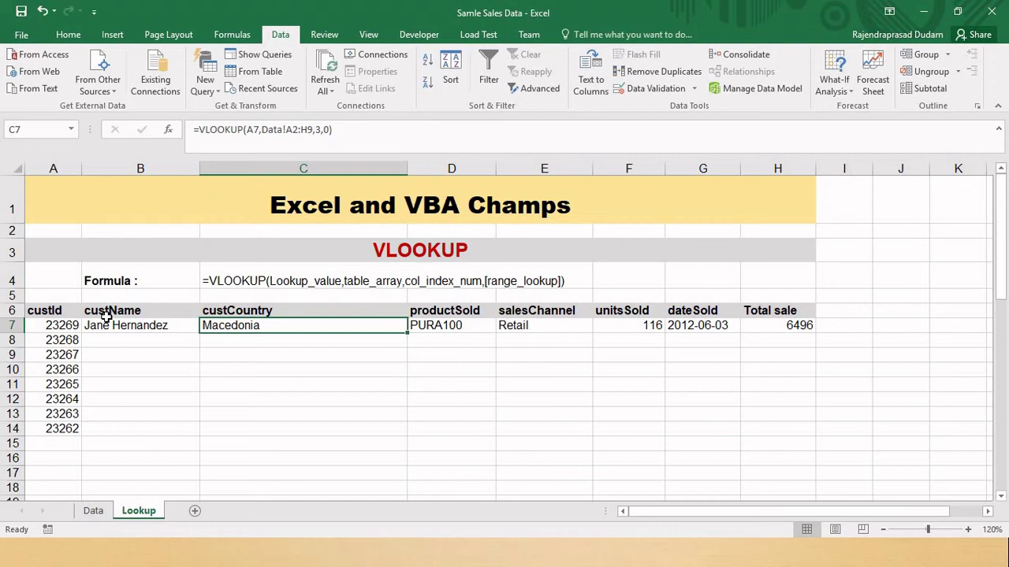
Step: Compare country, productSold and salesChannel with the Data sheet's first record
key(ctrl+Page_Up)
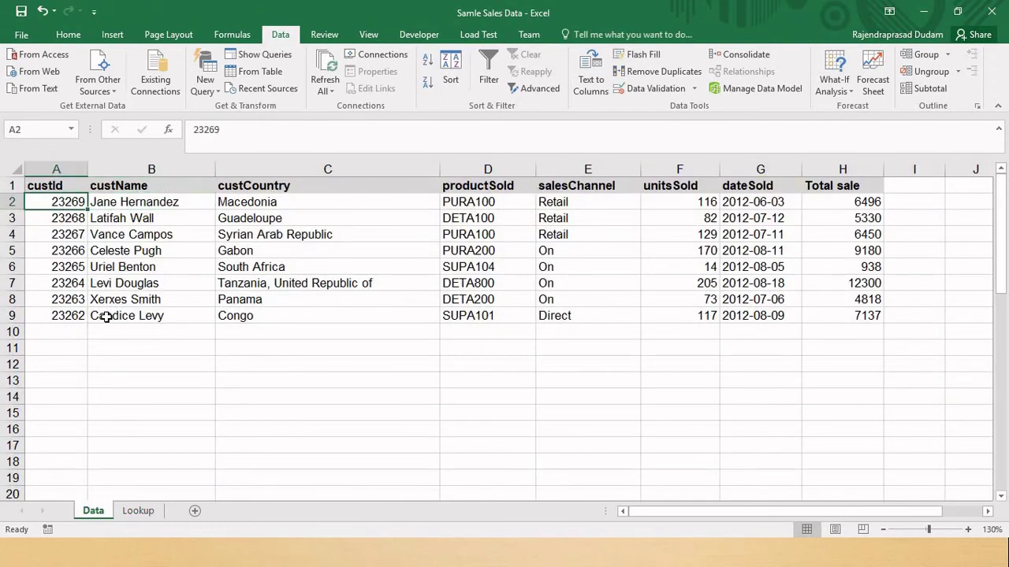
key(Right)
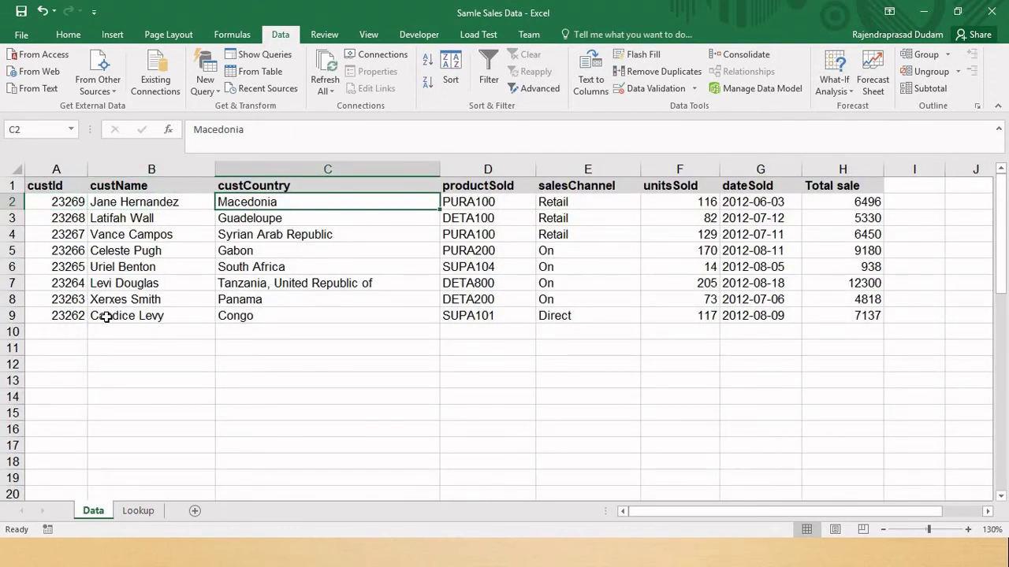
key(Right)
key(ctrl+Page_Down)
key(Right)
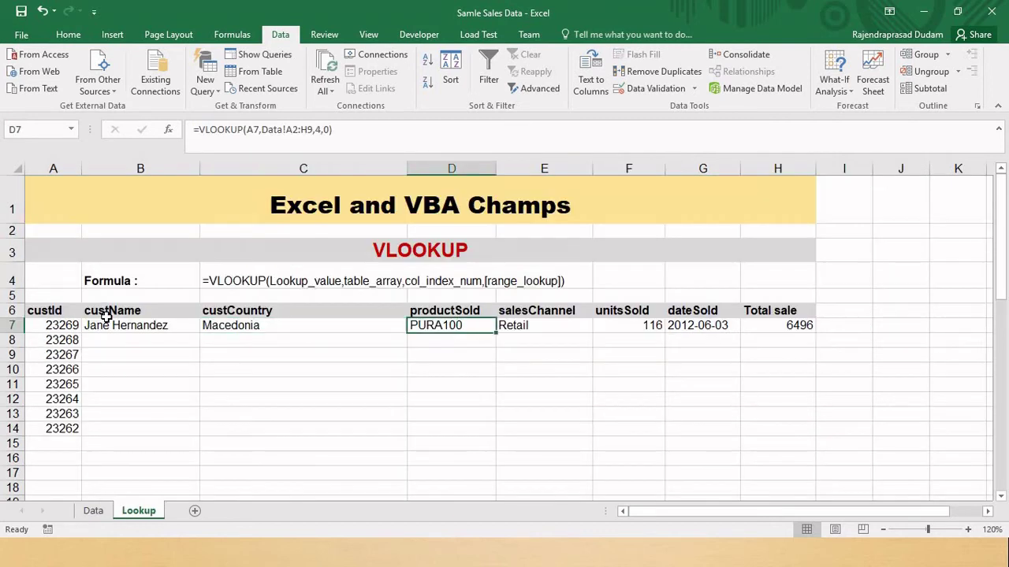
key(ctrl+Page_Up)
key(Right)
key(ctrl+Page_Down)
key(Right)
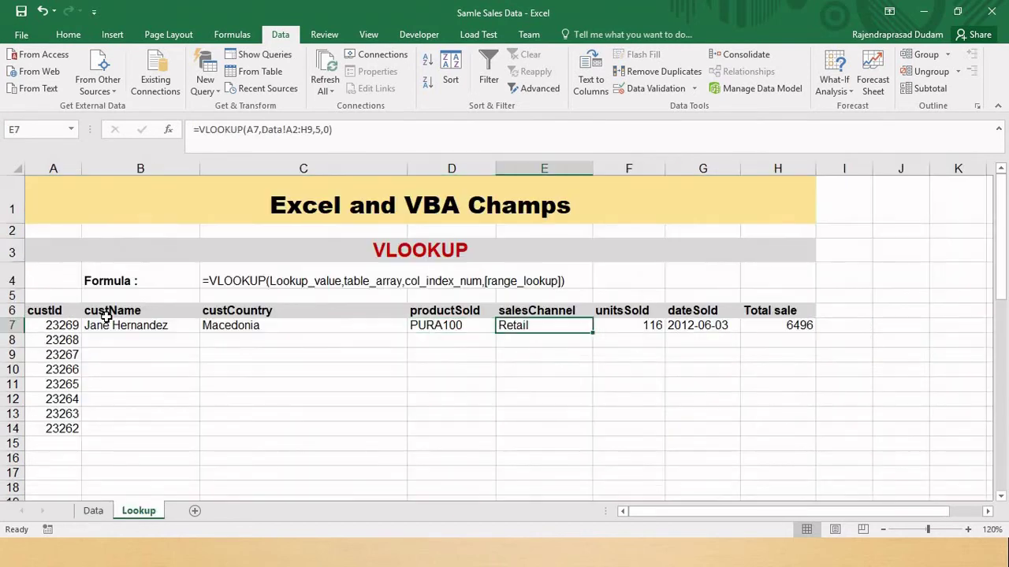
key(ctrl+Page_Up)
key(Right)
key(Right)
key(Left)
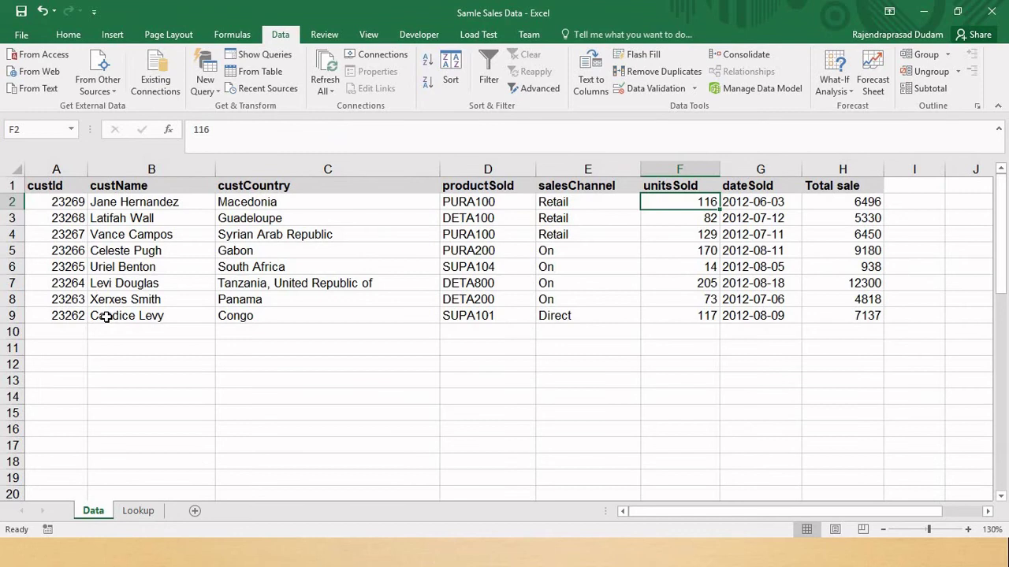
Step: Compare dateSold and Total sale 6496 between the Lookup and Data sheets
key(ctrl+Page_Down)
key(Right)
key(Right)
key(ctrl+Page_Up)
key(Right)
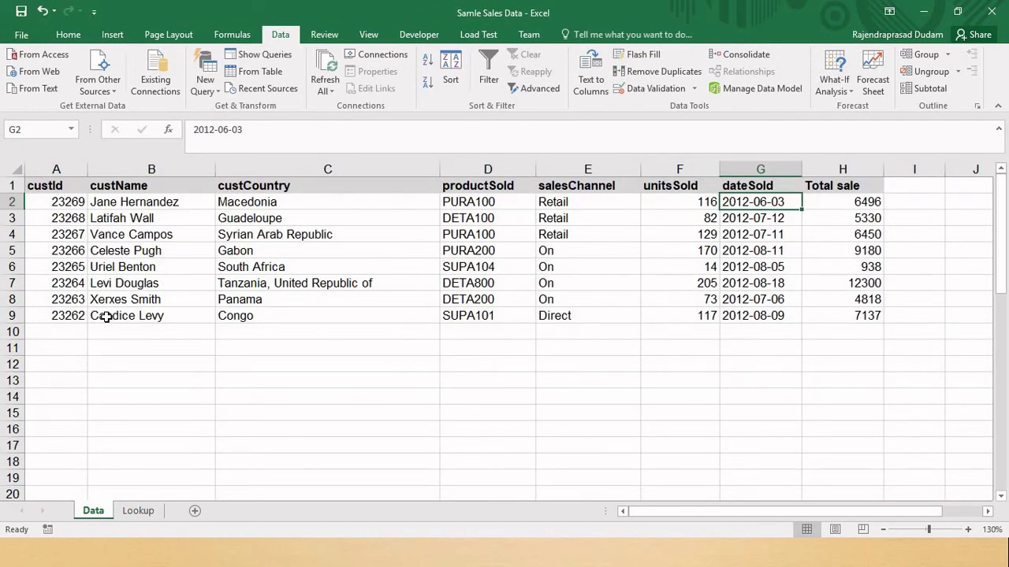
key(ctrl+Page_Down)
key(Right)
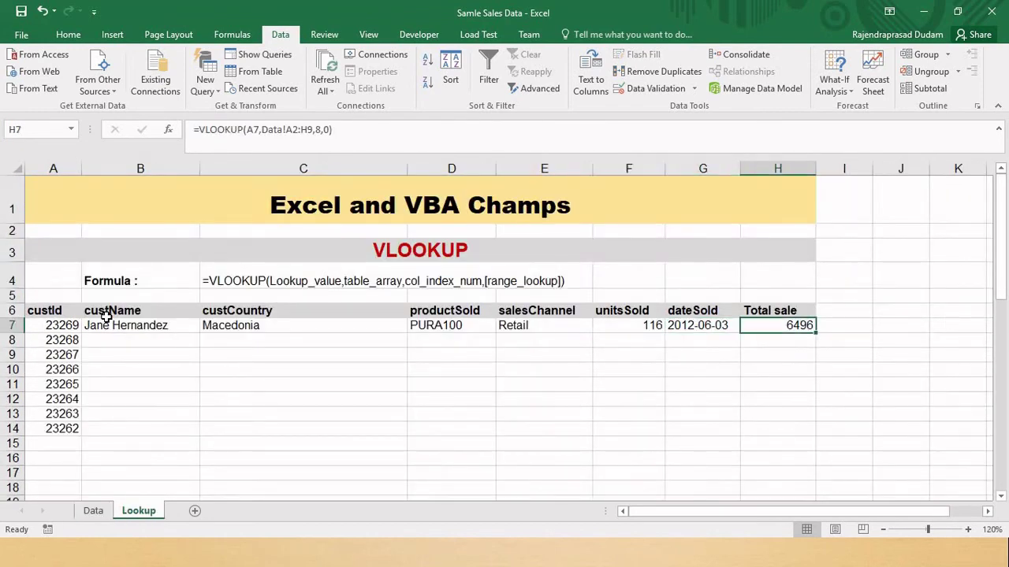
key(ctrl+Page_Up)
key(Right)
key(Down)
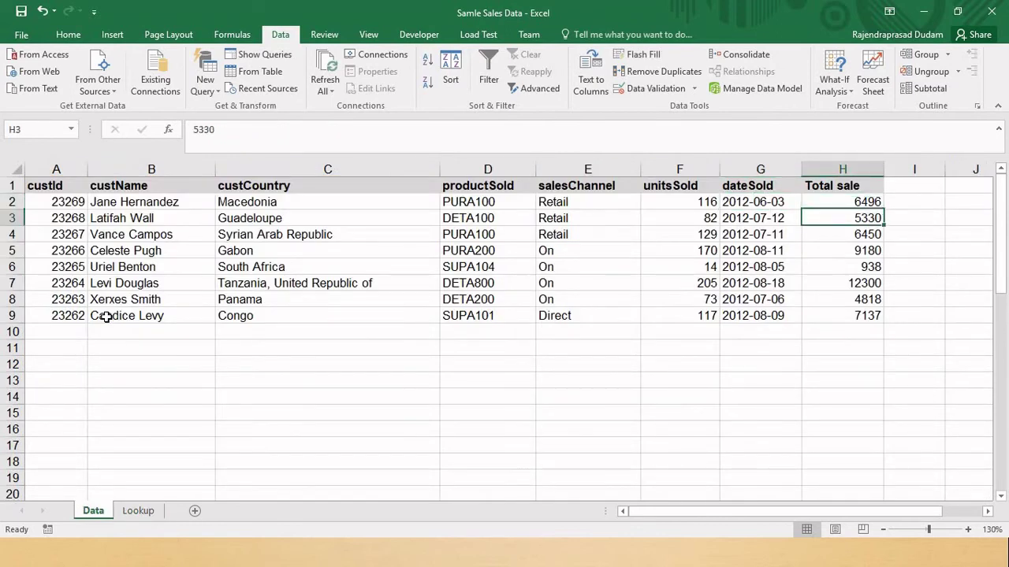
key(Up)
key(ctrl+Page_Down)
key(Left)
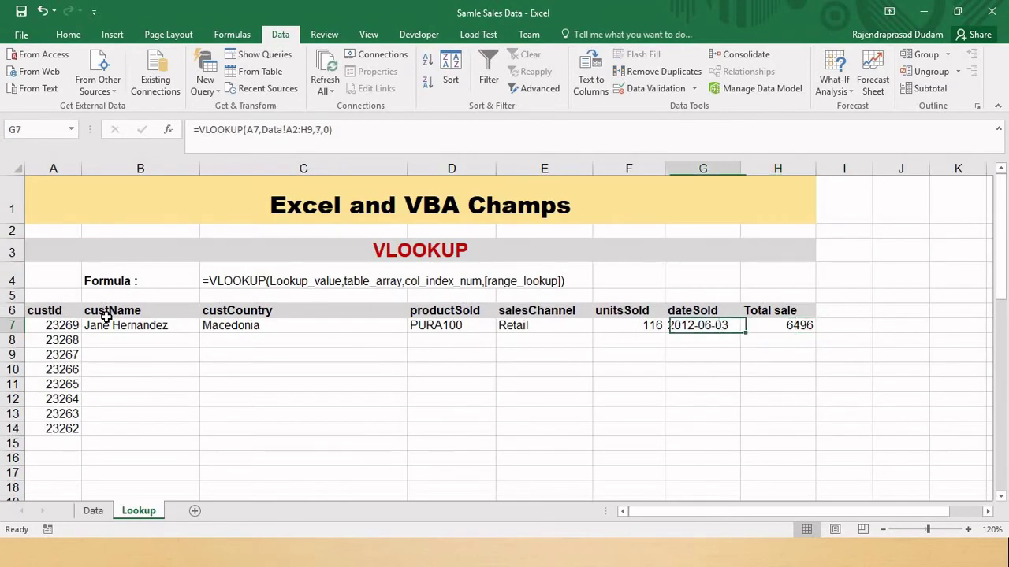
Step: Copy B7's custName formula and move down to B8
click(108, 323)
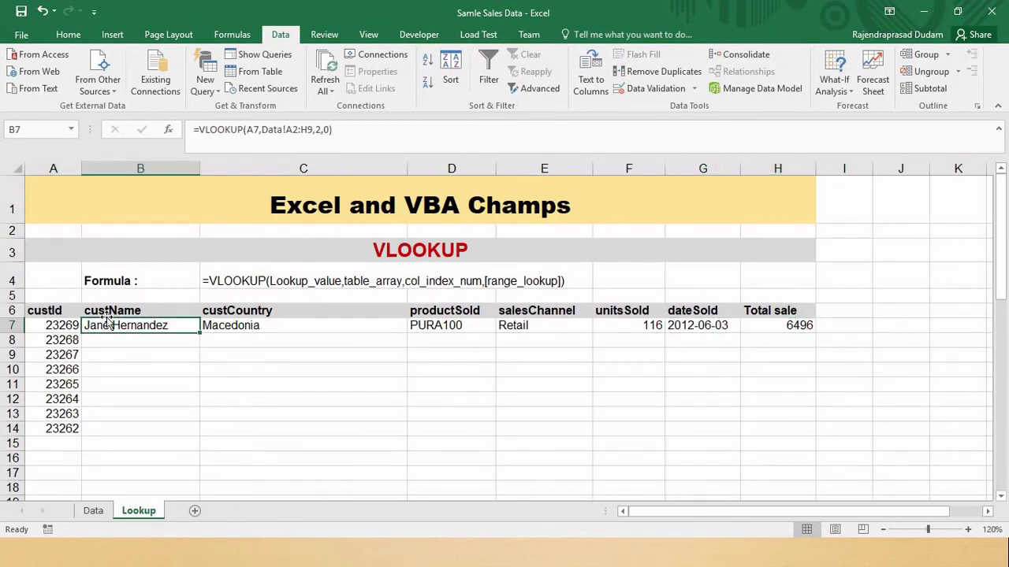
key(Right)
key(Down)
key(Up)
key(Left)
key(ctrl+c)
key(Down)
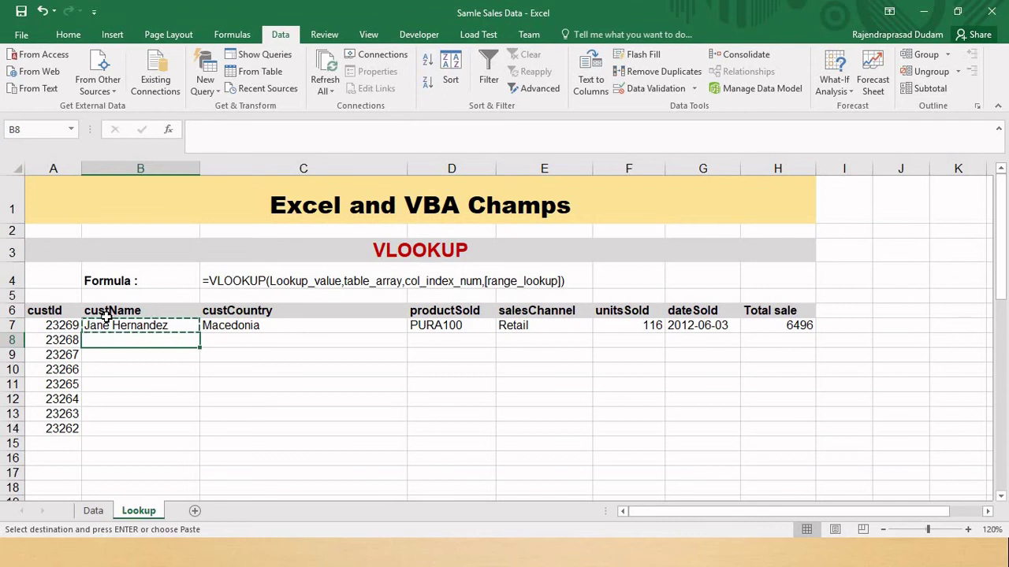
key(shift+Down)
key(shift+Down)
key(shift+Down)
key(shift+Down)
key(shift+Down)
key(shift+Down)
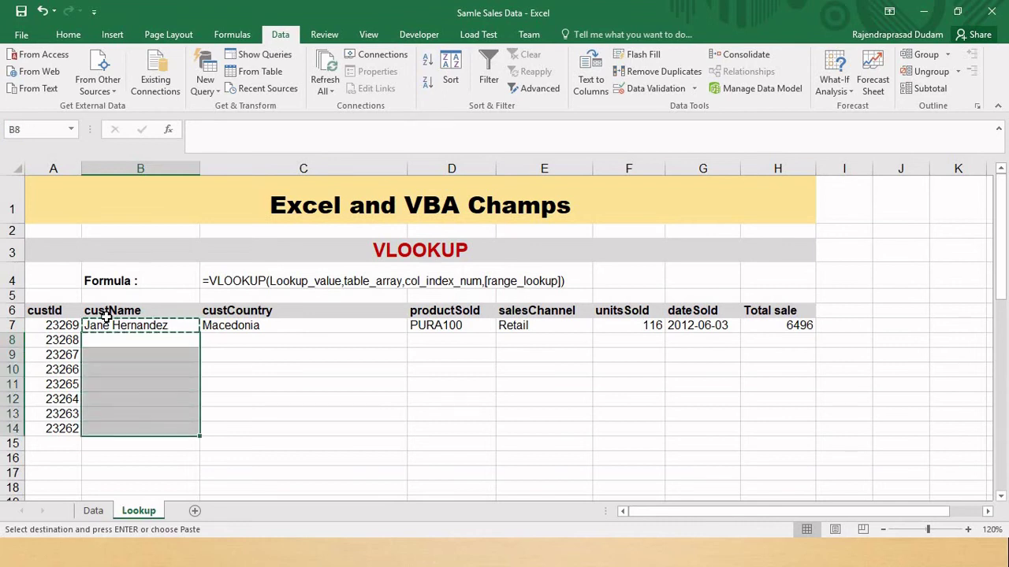
key(ctrl+v)
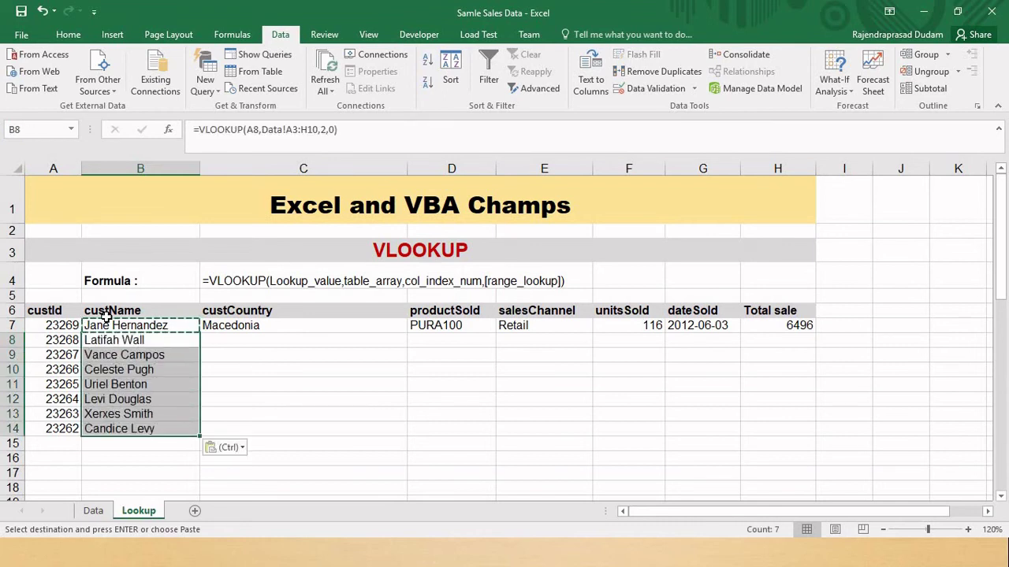
key(shift+Up)
key(shift+Up)
key(shift+Up)
key(shift+Up)
key(shift+Up)
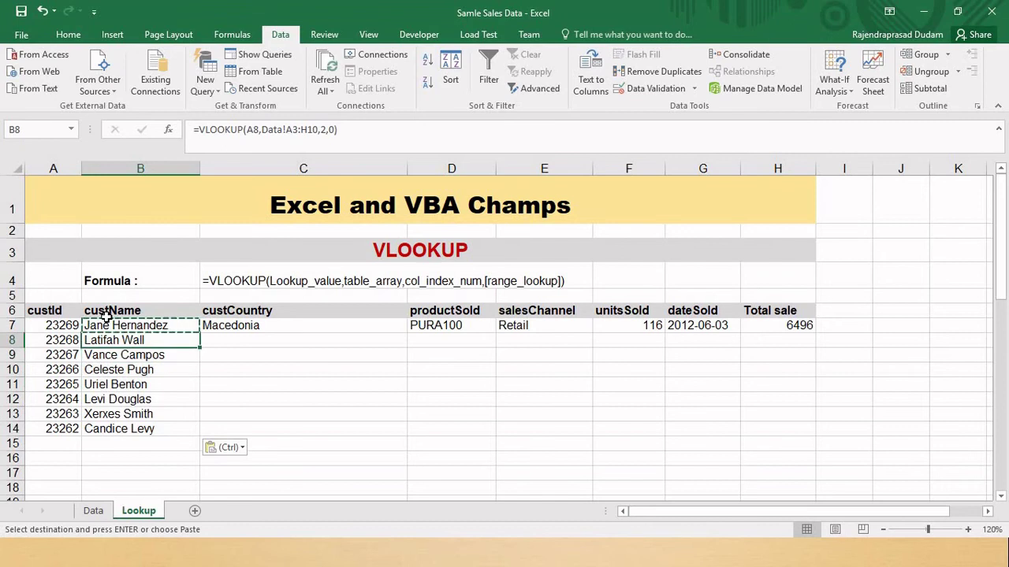
key(shift+Down)
key(shift+Up)
key(ctrl+shift+Down)
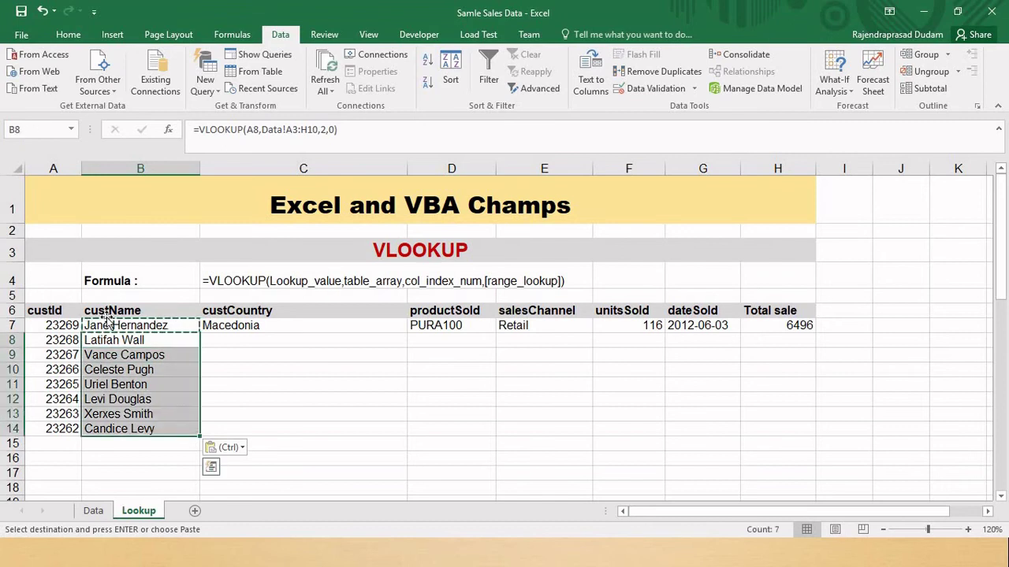
key(Up)
key(Down)
key(ctrl+shift+Down)
key(Delete)
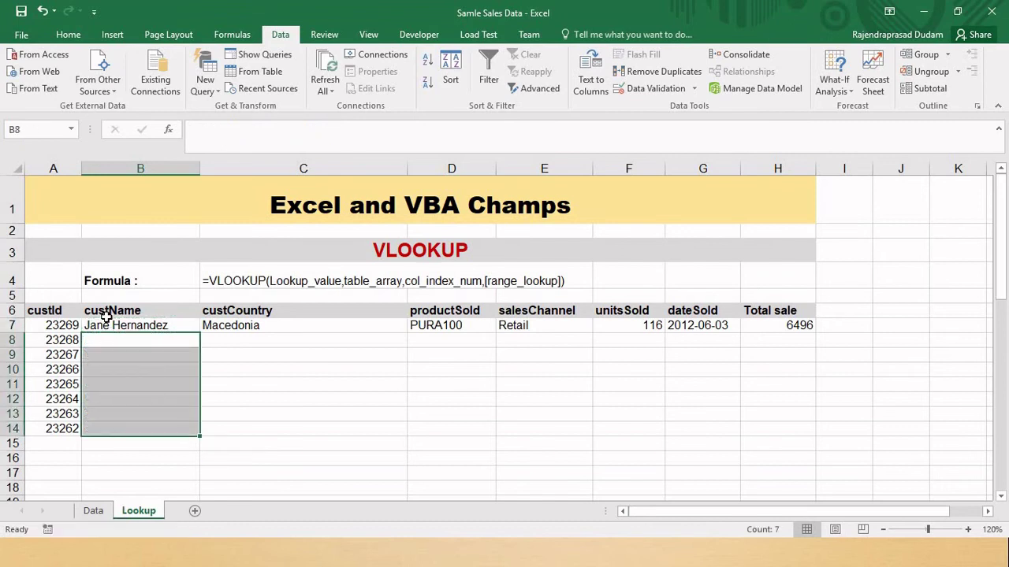
key(Up)
key(shift+Right)
key(shift+Right)
key(shift+Right)
Step: Copy row 7's lookup formulas in B7:H7 and paste them into rows 8–14
key(shift+Right)
key(shift+Right)
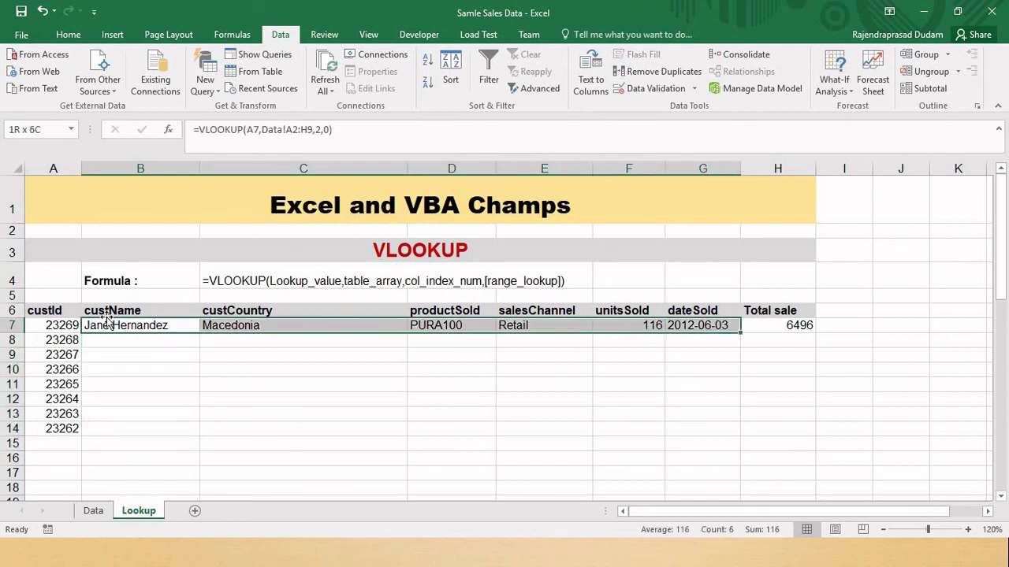
key(shift+Right)
key(ctrl+c)
key(Down)
key(shift+Down)
key(shift+Down)
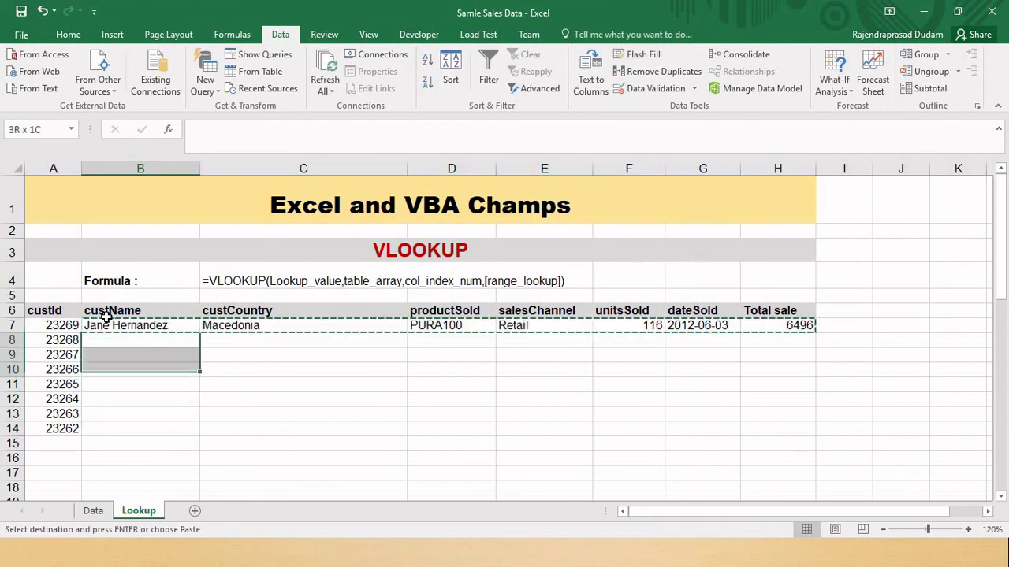
key(shift+Down)
key(shift+Down)
key(shift+Down)
key(shift+Down)
key(shift+Down)
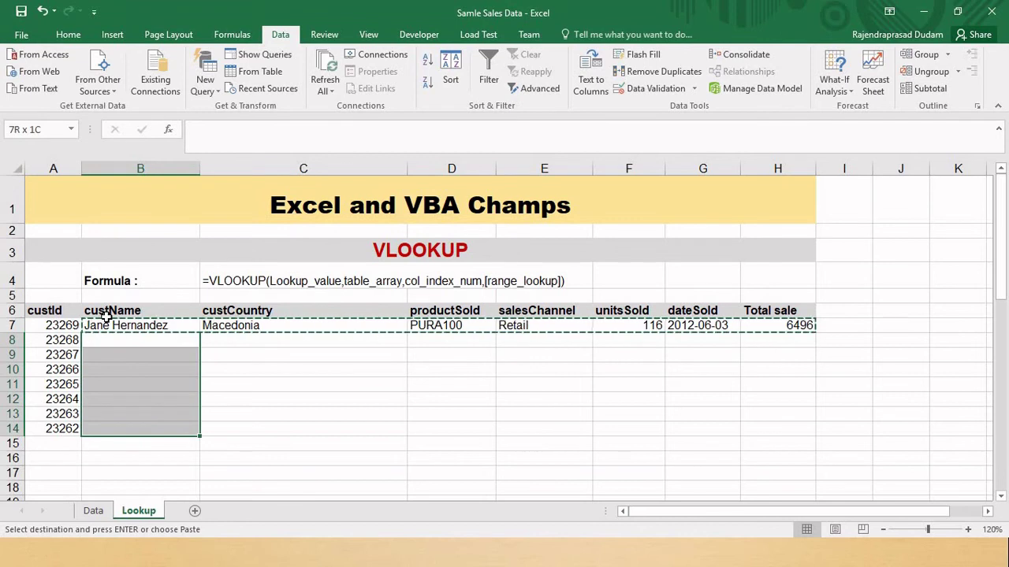
key(ctrl+v)
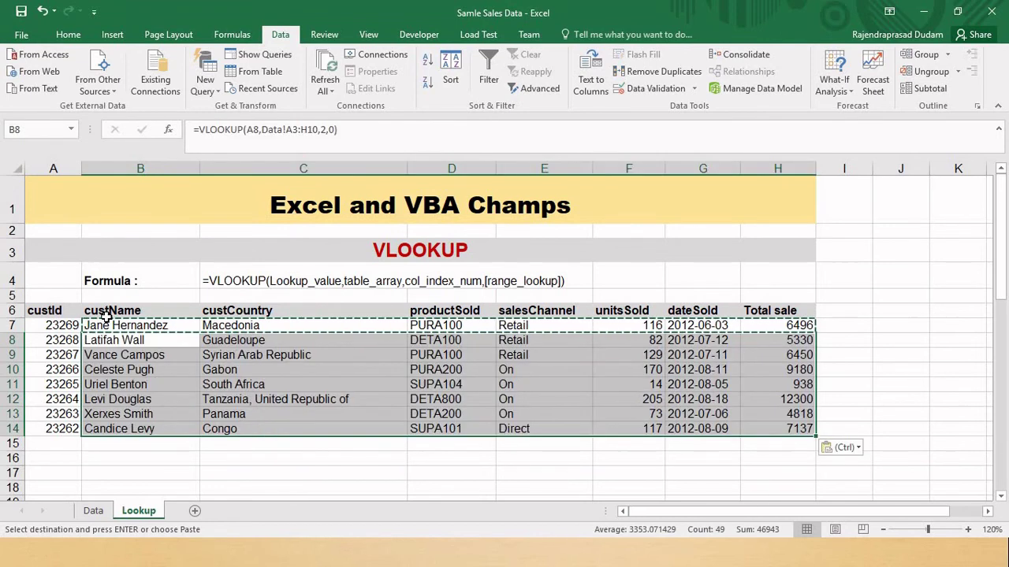
Step: Check the names filled down column B and the copied formulas in row 11
key(Up)
key(Left)
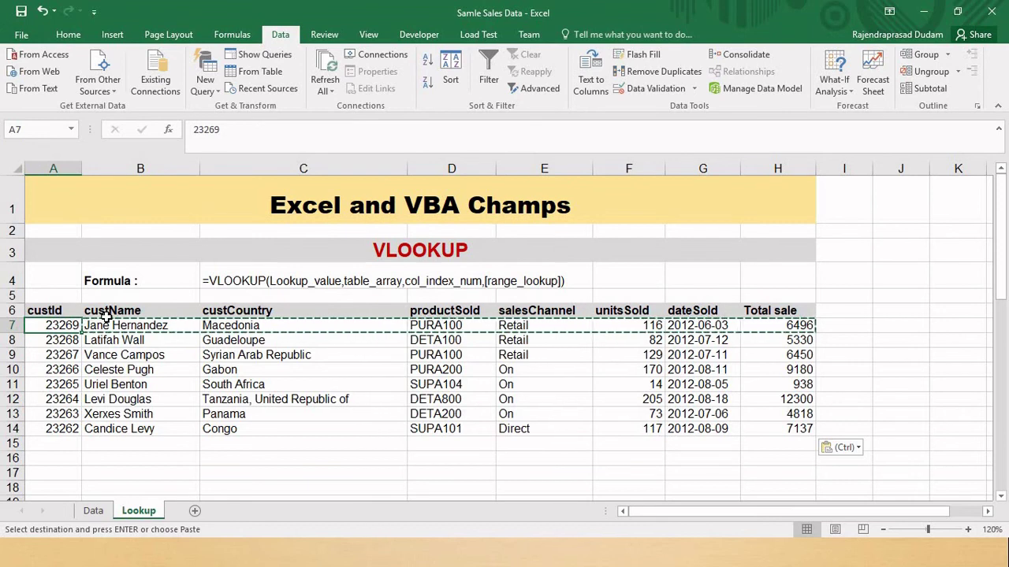
key(Right)
key(Down)
key(Down)
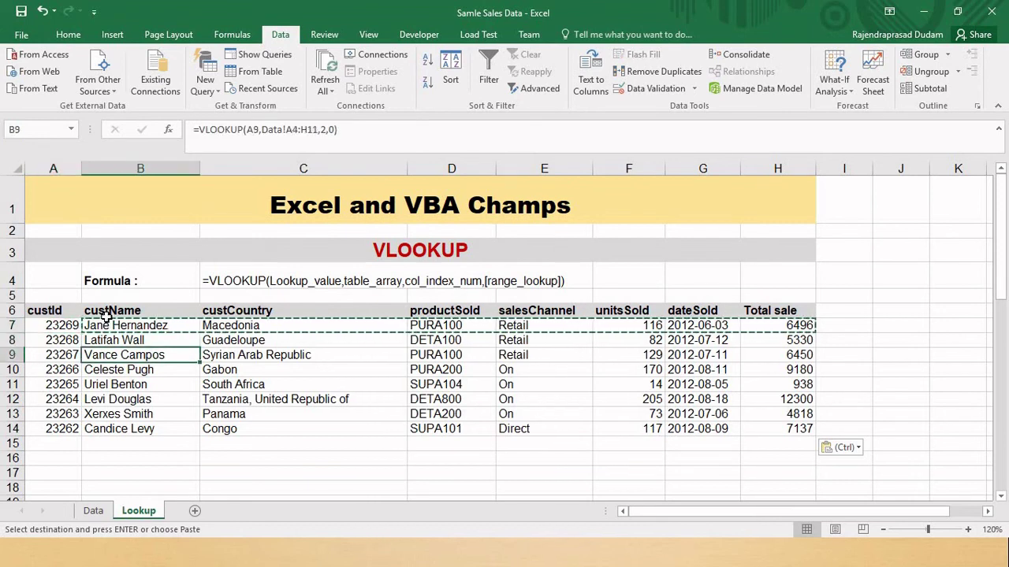
key(ctrl+Down)
key(Up)
key(Up)
key(Up)
key(Right)
key(Right)
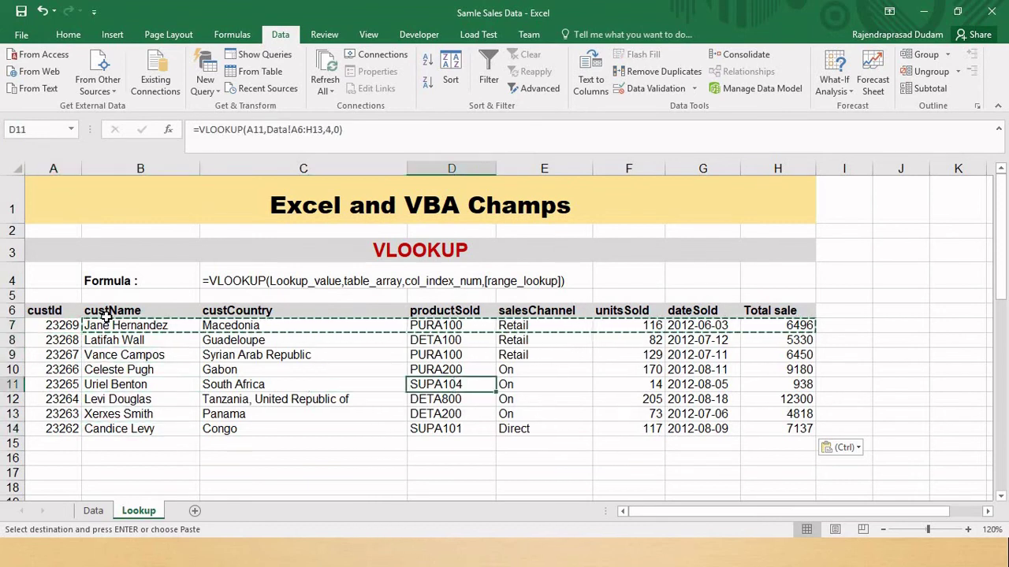
key(Right)
key(Right)
key(Right)
key(Right)
key(Left)
key(Left)
key(Left)
key(Left)
key(Left)
key(Left)
key(Left)
Step: Review row 10's lookup results and the Total sale column, returning to B7
key(Right)
key(Up)
key(Right)
key(Right)
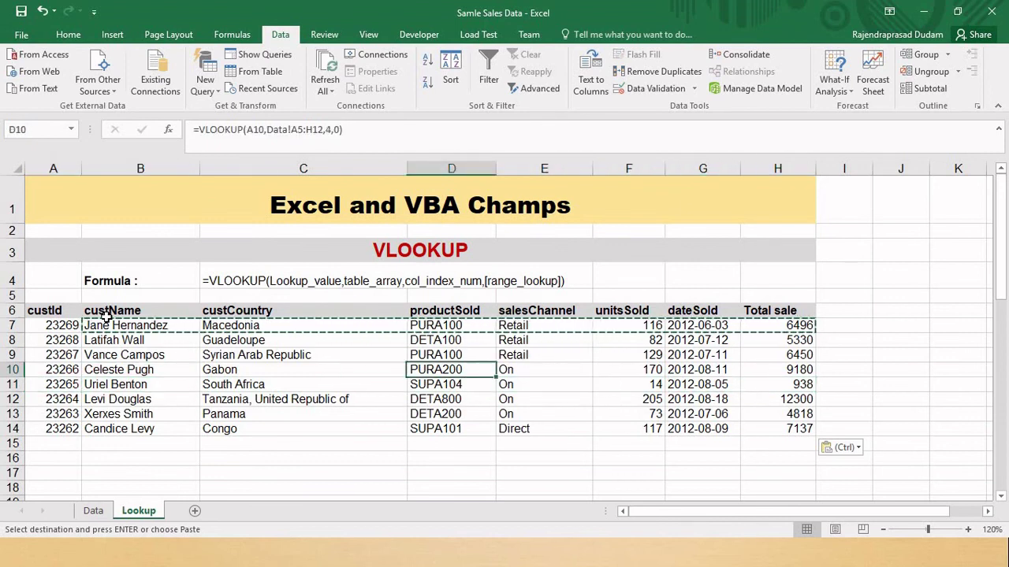
key(Right)
key(Right)
key(Right)
key(Right)
key(Up)
key(Up)
key(Up)
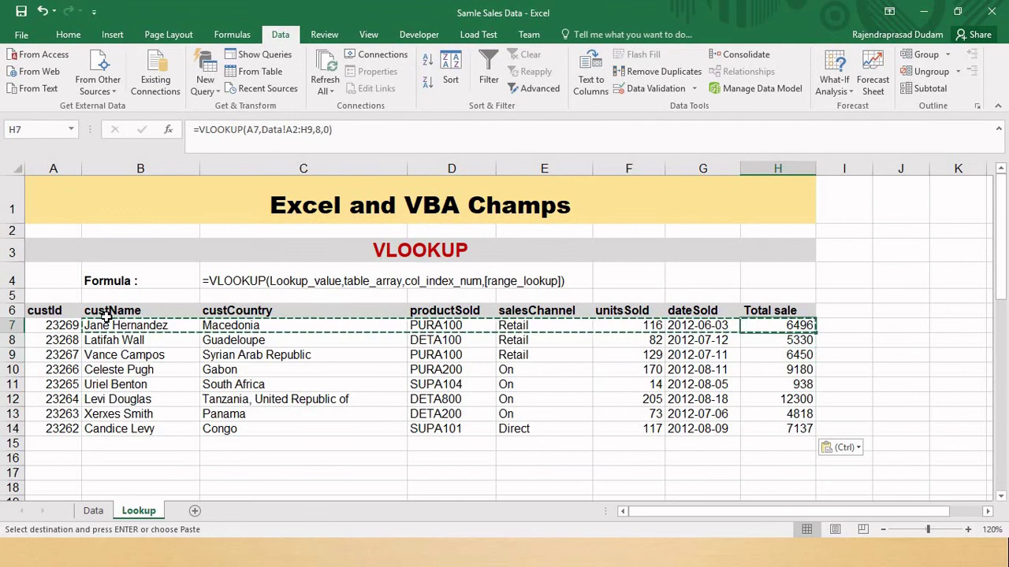
key(Up)
key(Home)
key(Down)
key(Right)
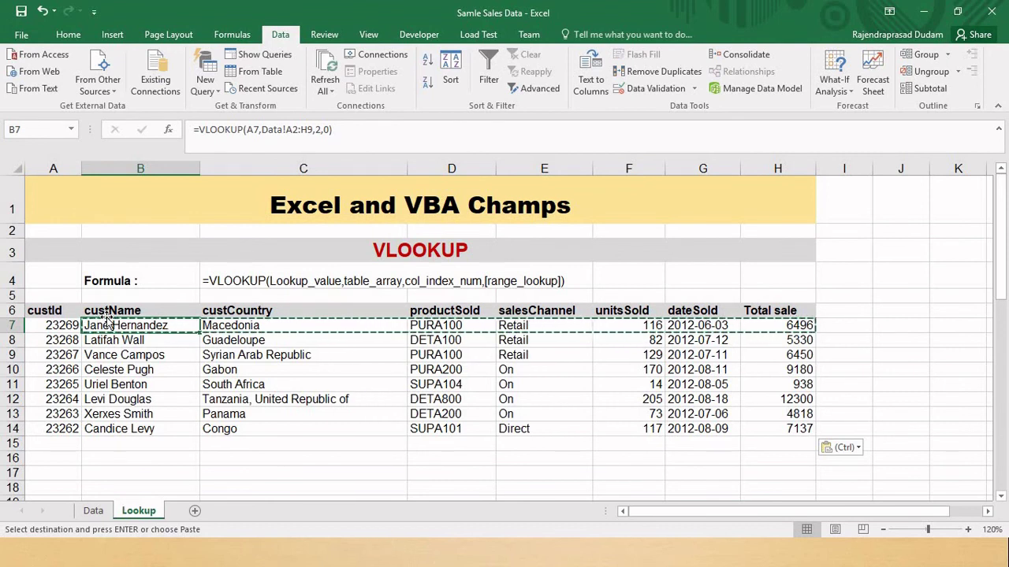
key(ctrl+shift+Right)
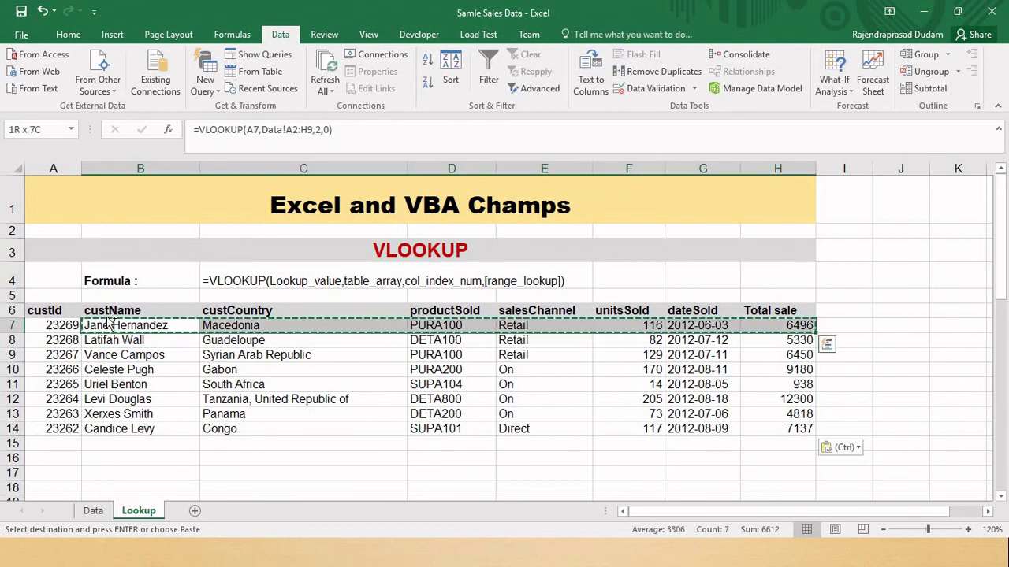
key(ctrl+shift+Down)
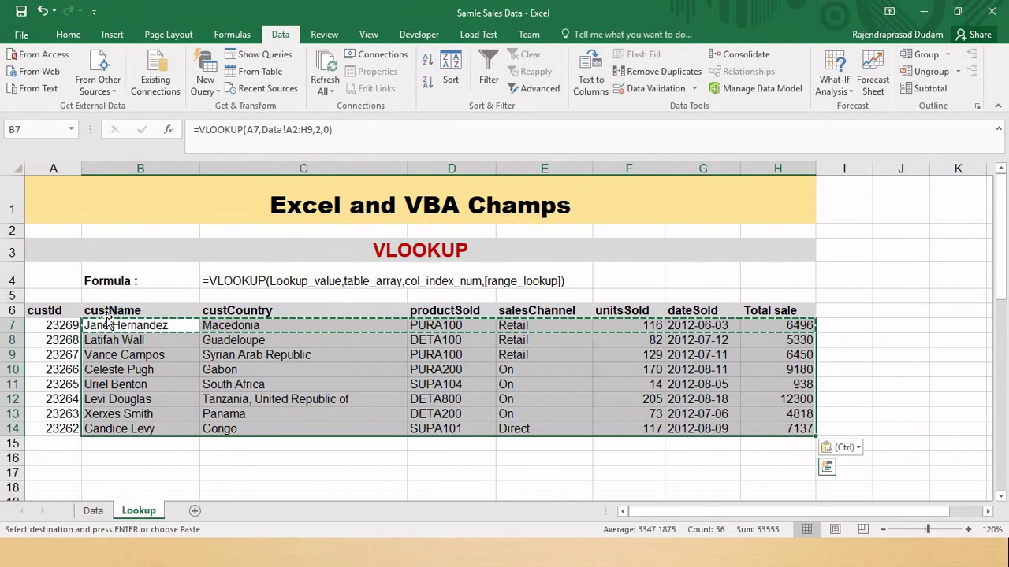